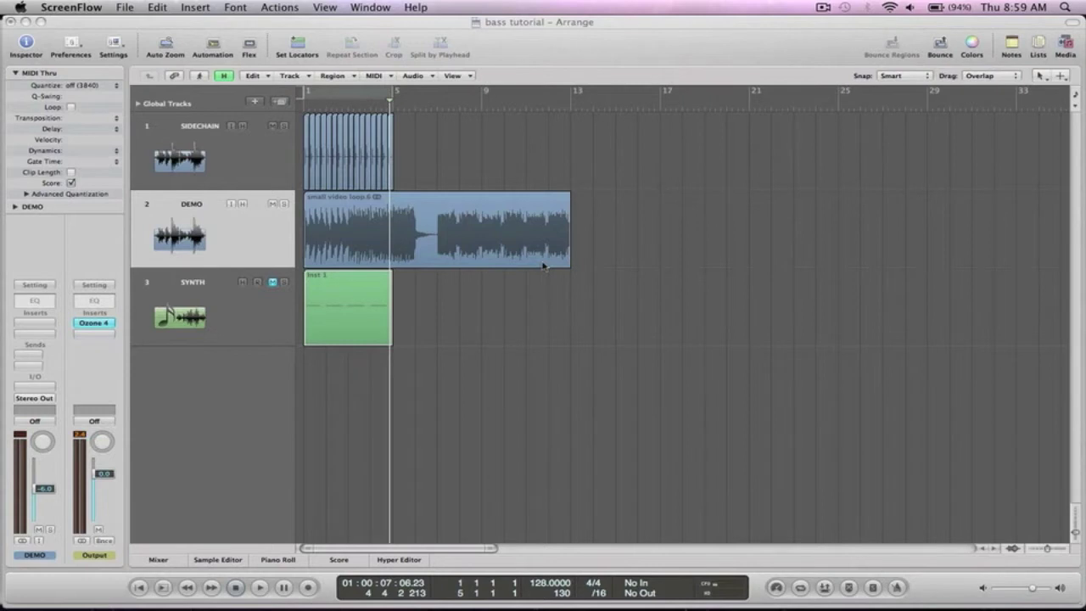
- Play the DEMO track's audio loop from the start of the project to hear the finished bass sound
click(491, 287)
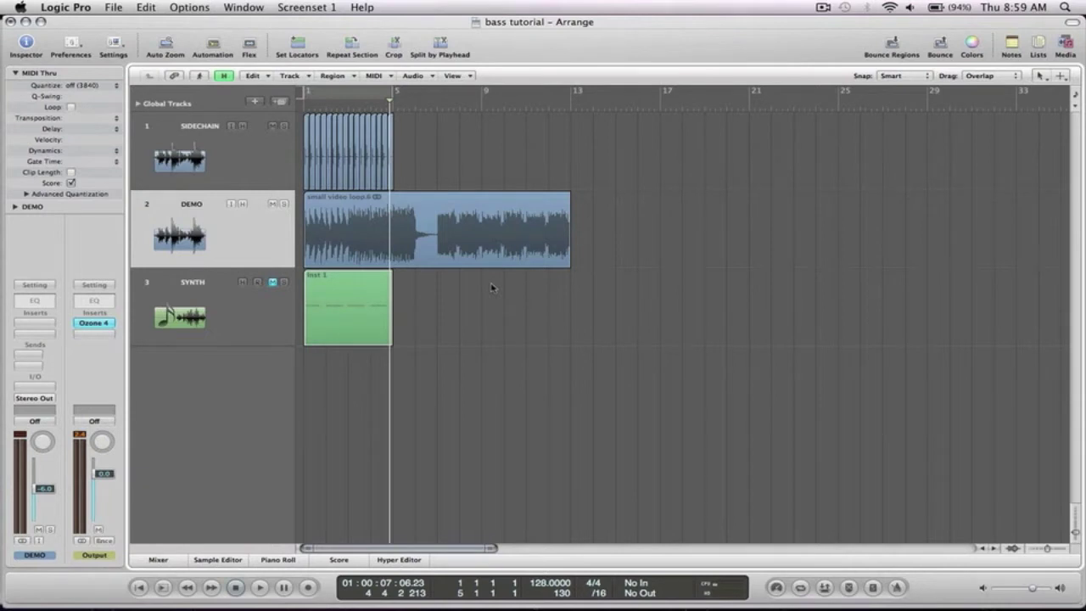
click(223, 235)
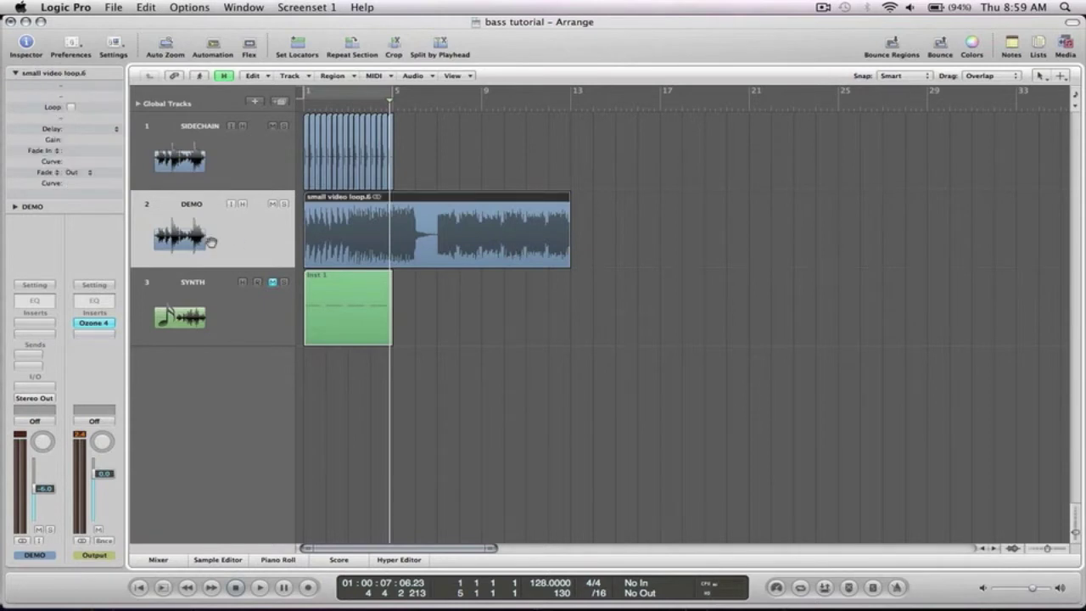
key(Return)
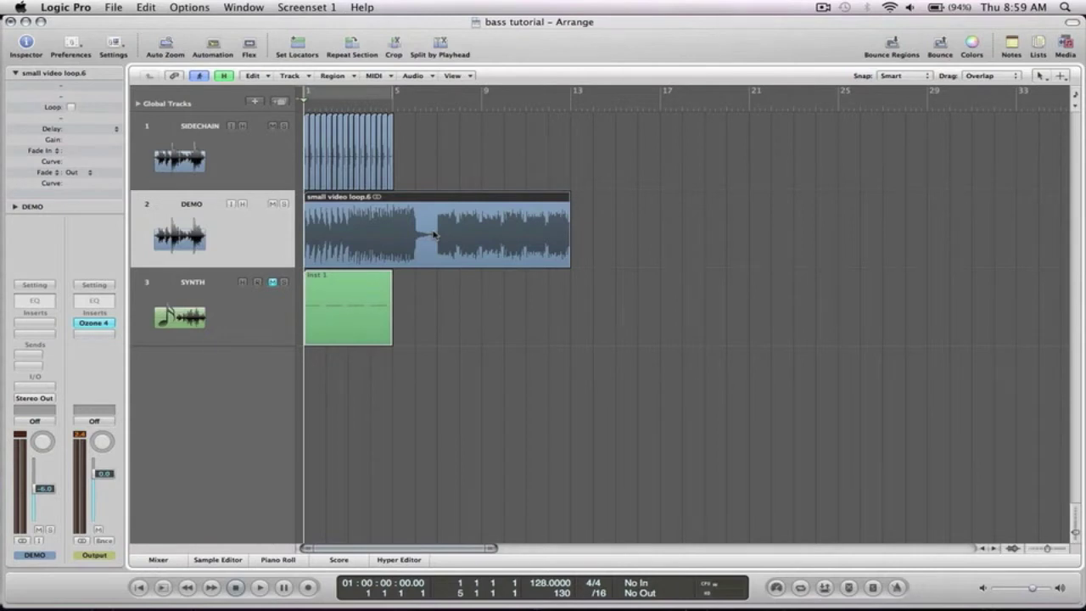
key(space)
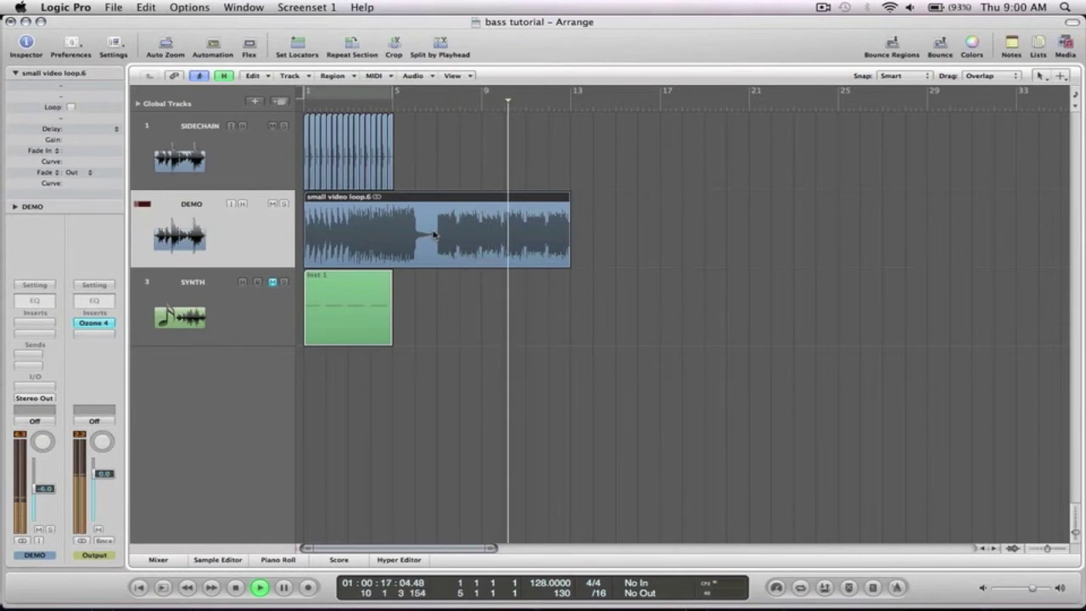
key(space)
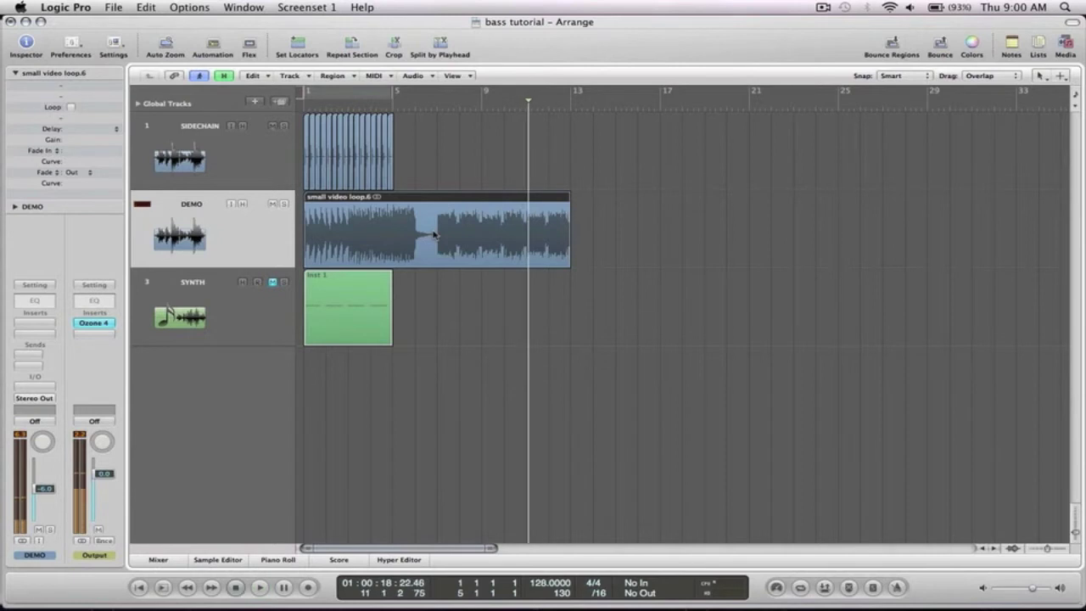
- Move the DEMO track above SIDECHAIN, muted and hidden from the arrangement
click(273, 205)
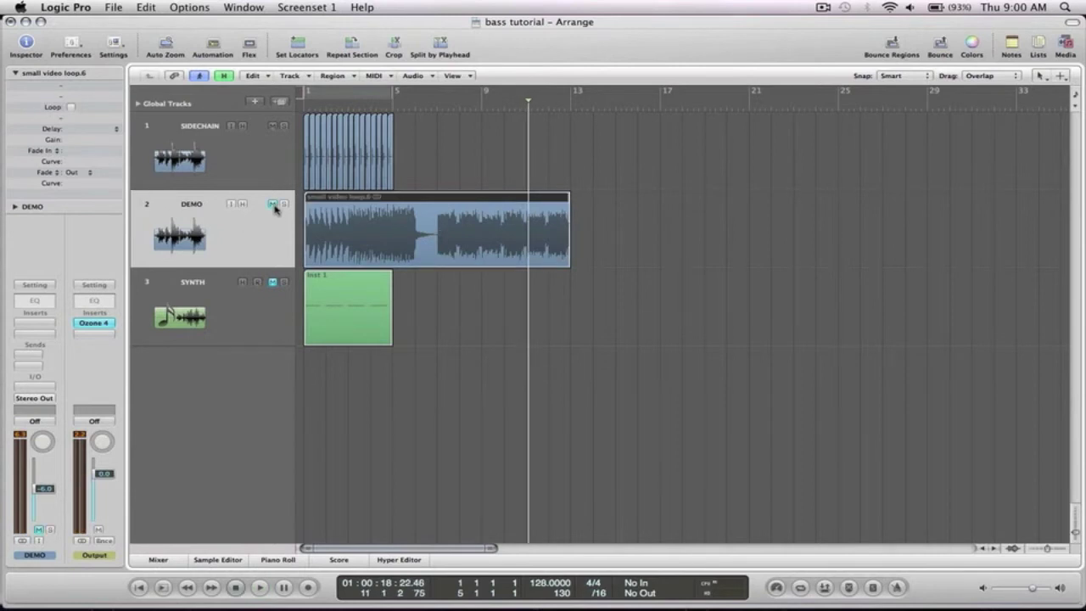
click(247, 308)
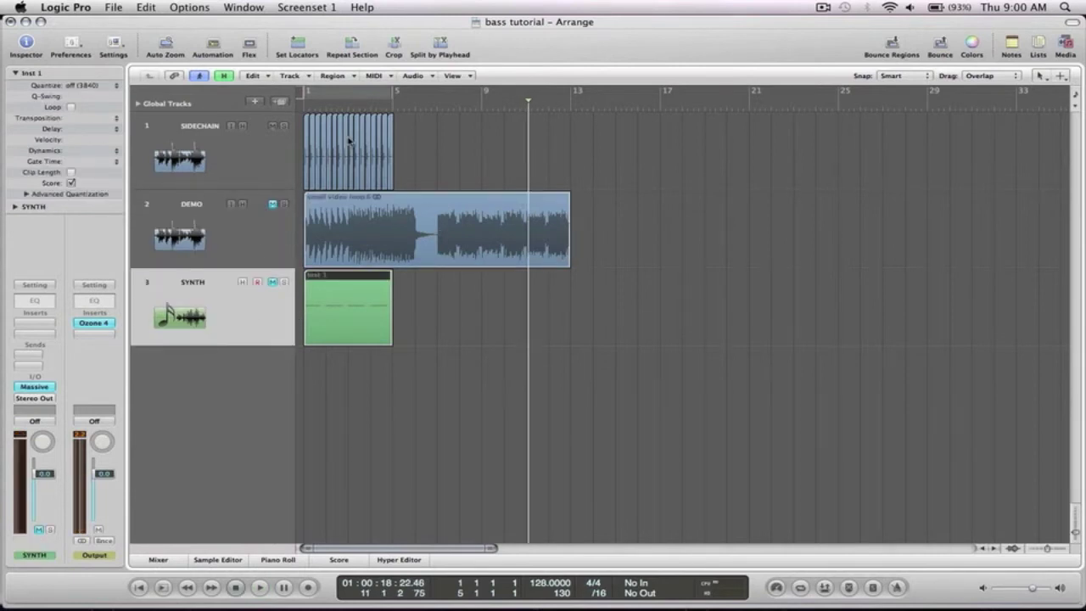
drag(242, 239, 235, 128)
click(195, 238)
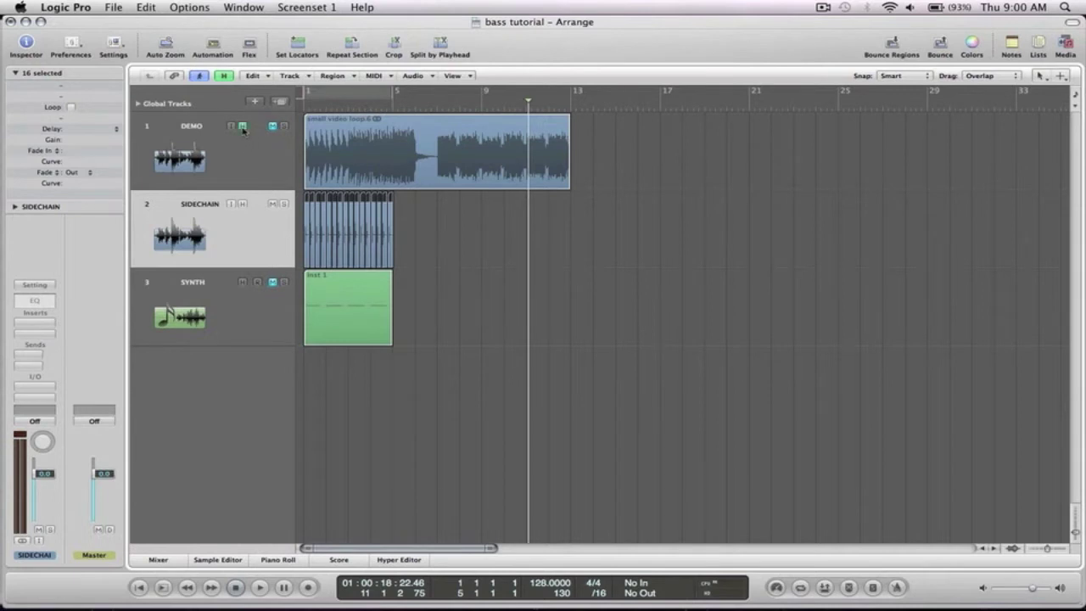
key(h)
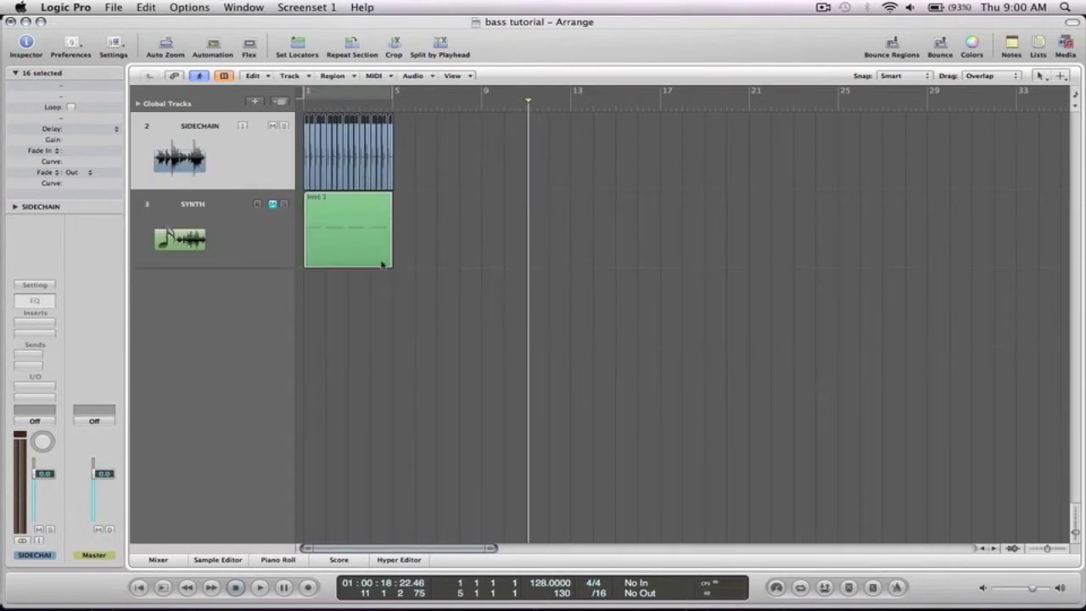
- Unmute the SYNTH track and audition it with SIDECHAIN in a cycle over bars 1 to 5
click(273, 205)
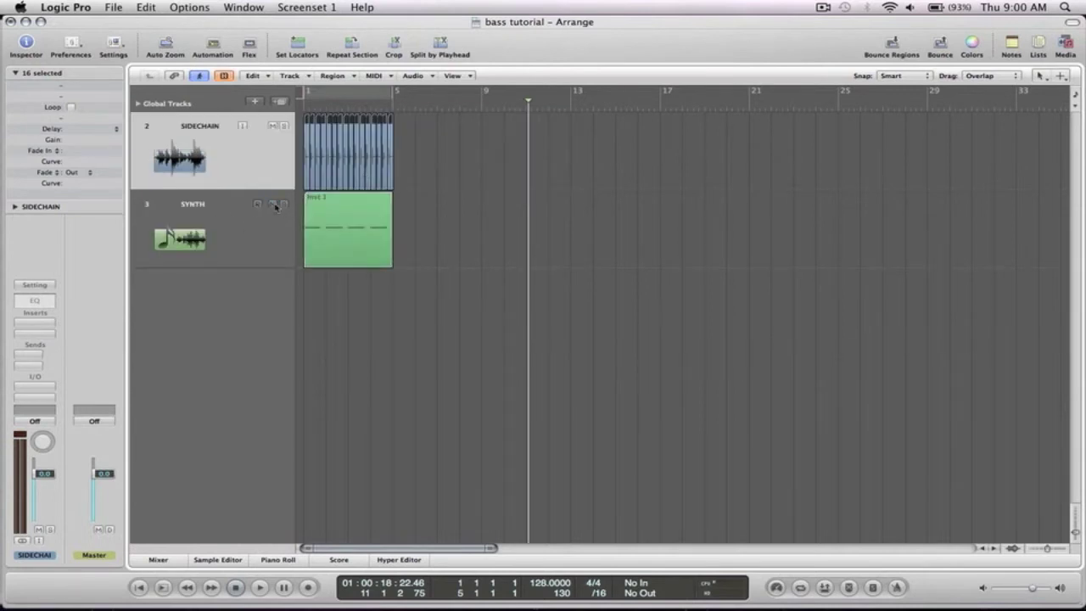
click(365, 100)
click(456, 192)
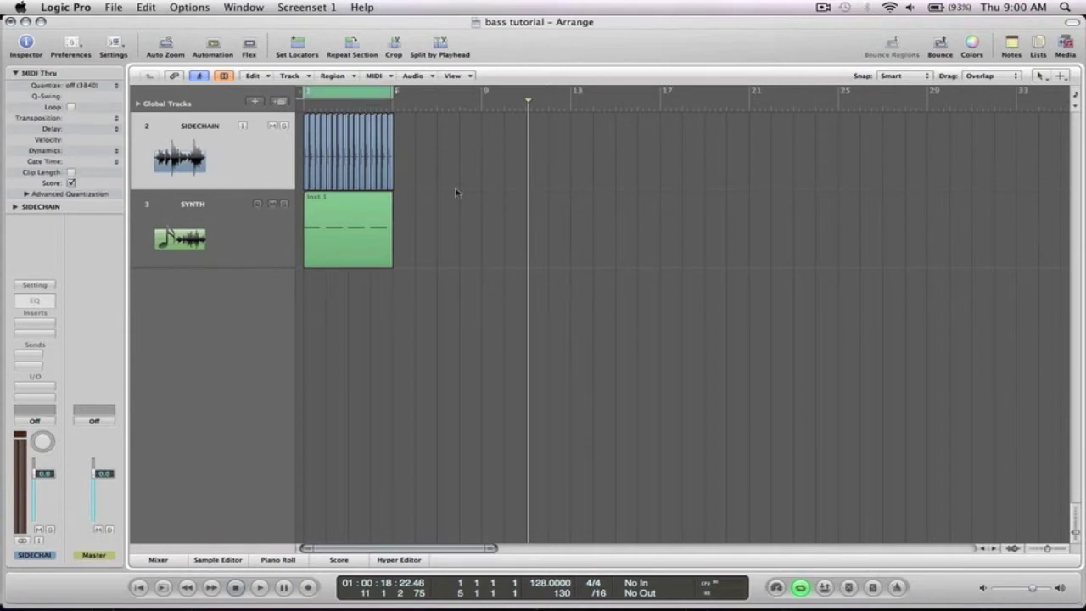
key(space)
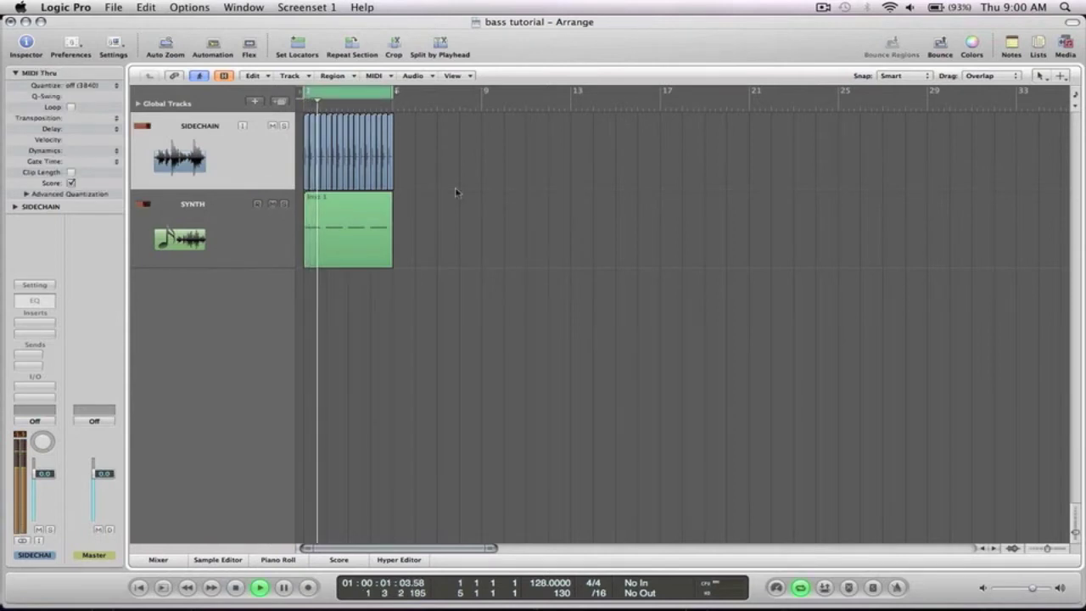
click(183, 206)
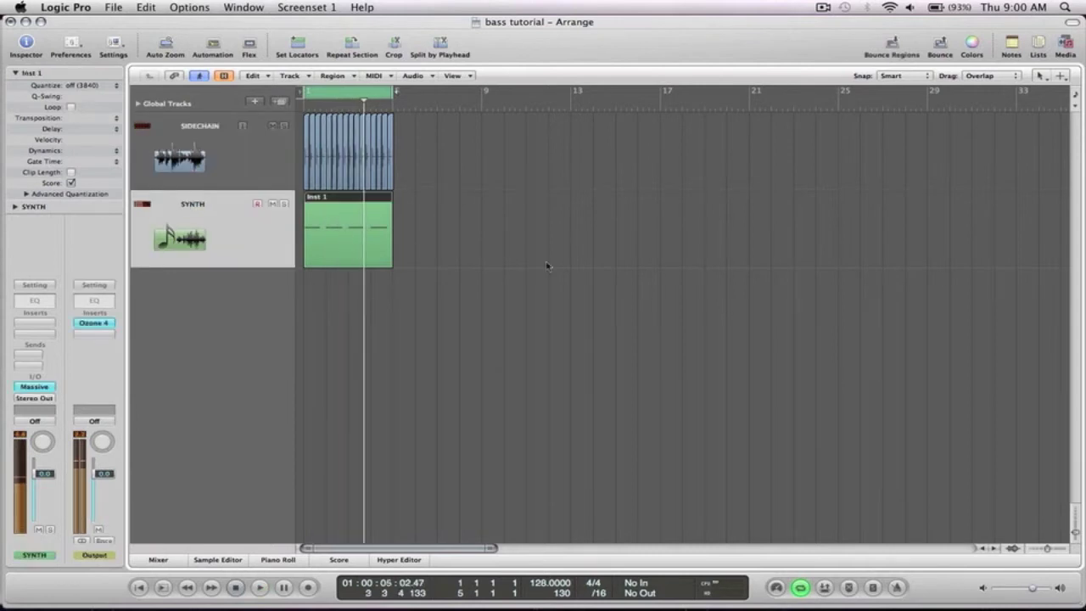
key(space)
- View the THE GIRLS BASS patch in the SYNTH track's Massive instrument, and close the plug-in
click(47, 389)
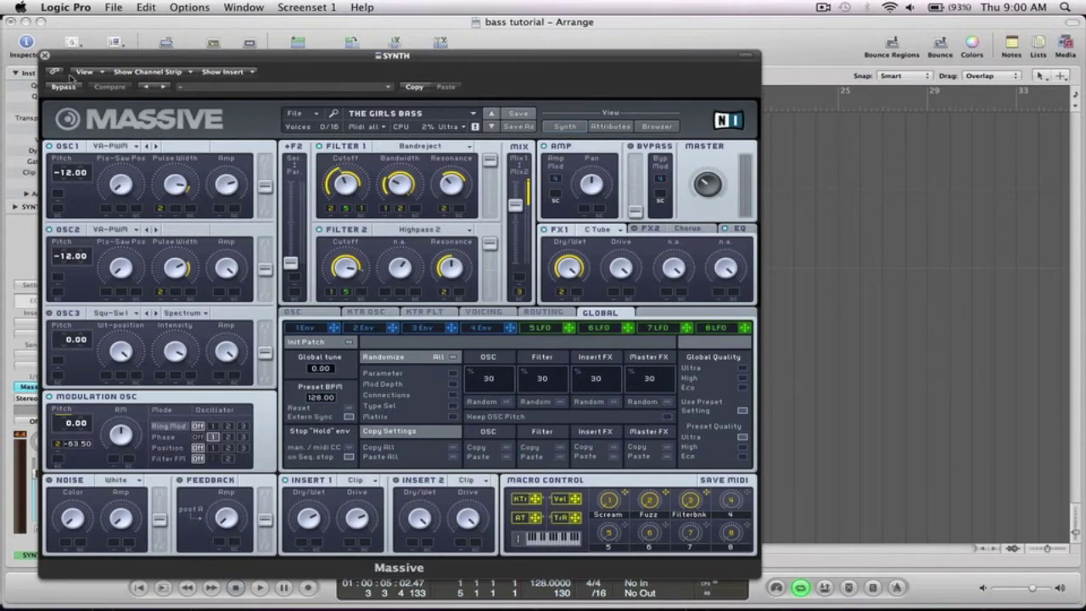
click(45, 55)
click(451, 234)
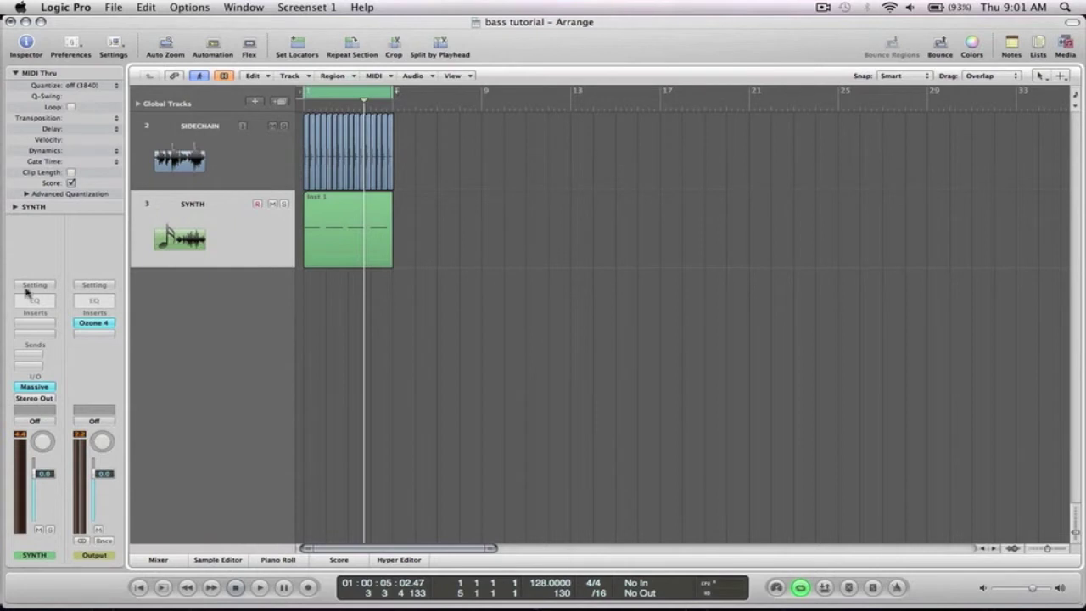
- Add a Channel EQ to the SYNTH track with the analyzer on and a 48 dB/Oct low cut enabled
double_click(52, 302)
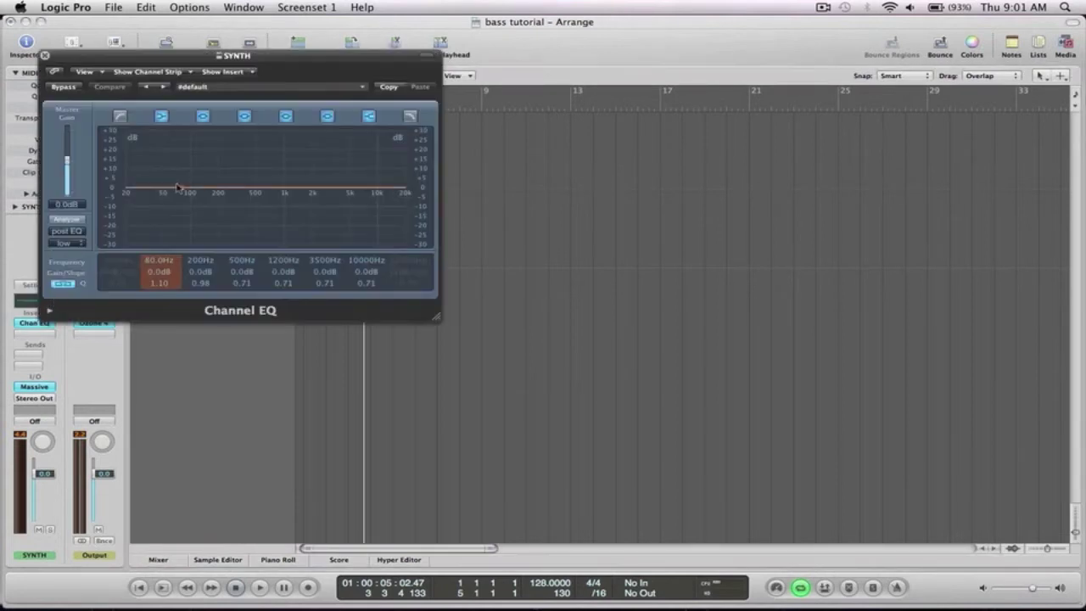
click(68, 219)
click(120, 116)
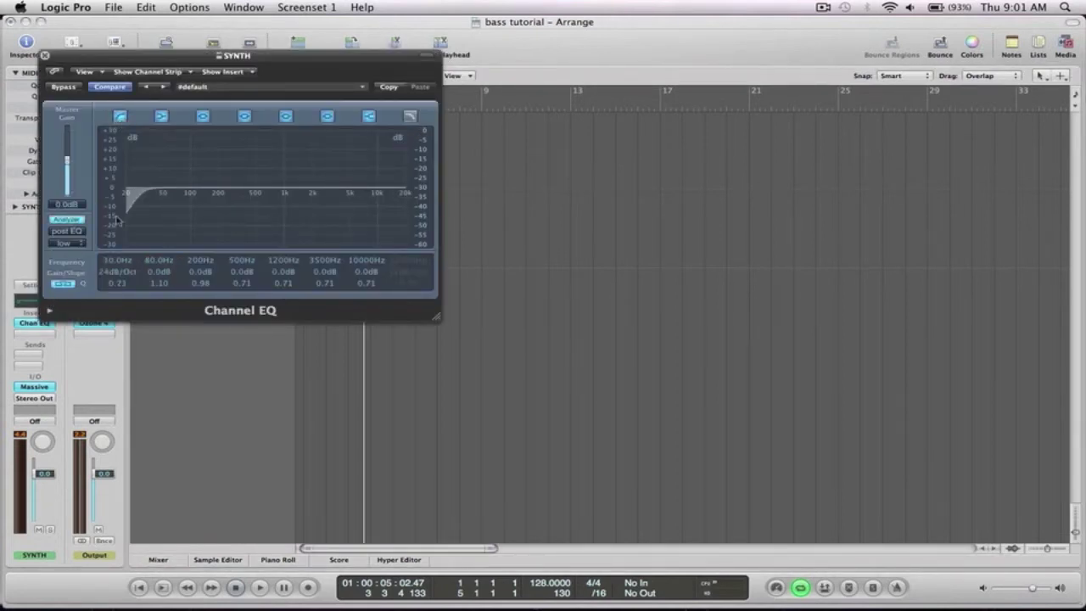
drag(121, 272, 122, 254)
- Set the Channel EQ's low cut frequency to 40 Hz while the loop plays, and close the EQ
drag(379, 57, 838, 127)
key(space)
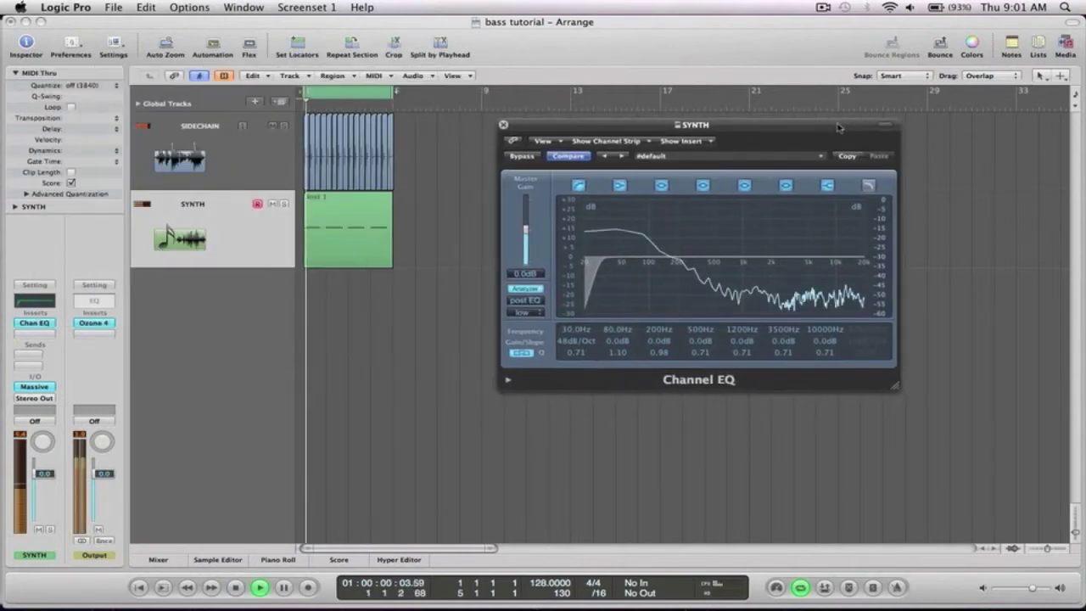
drag(571, 337, 572, 317)
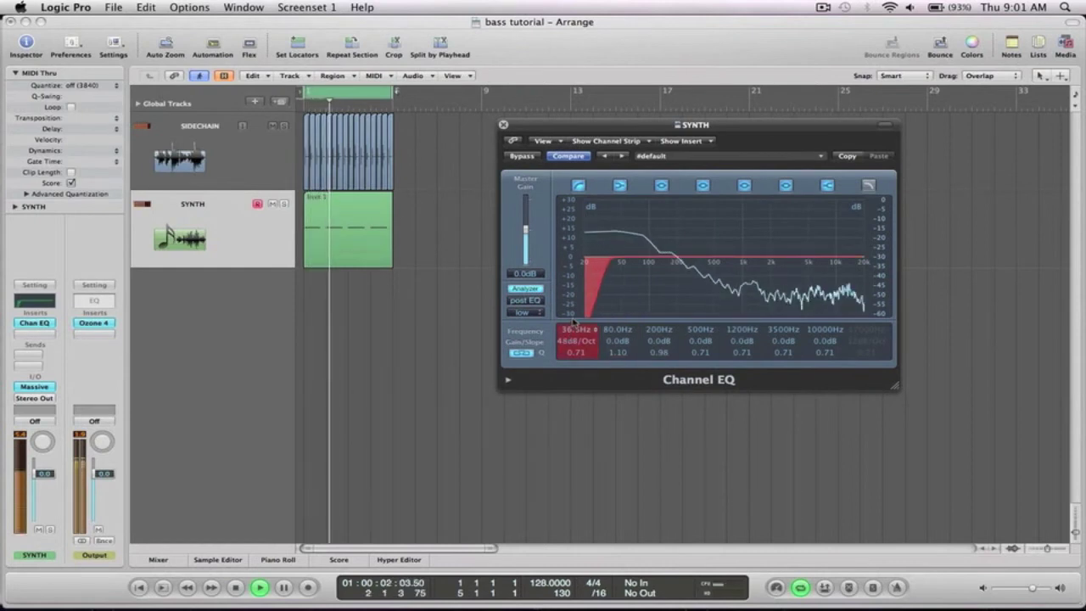
key(space)
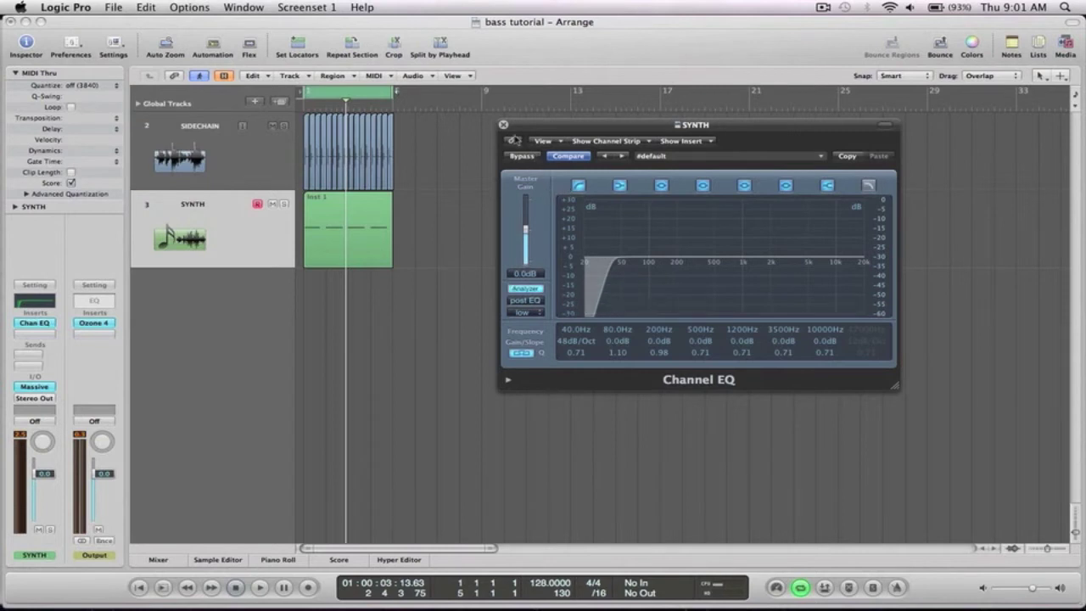
click(504, 125)
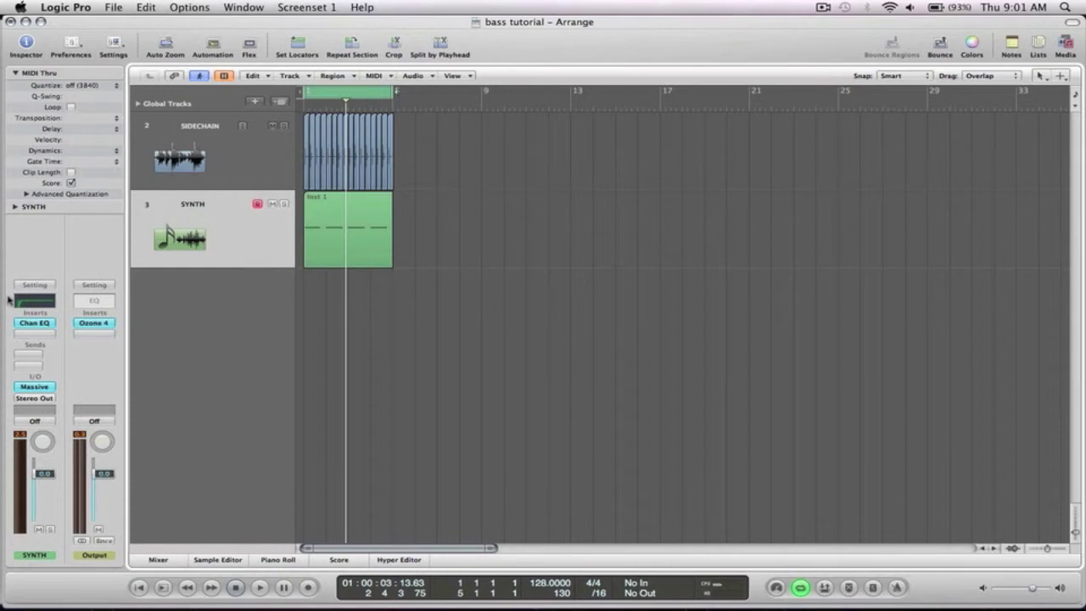
- Add three sends on the SYNTH channel strip, routed to Bus 1, Bus 2 and Bus 3
click(30, 354)
mouse_move(30, 367)
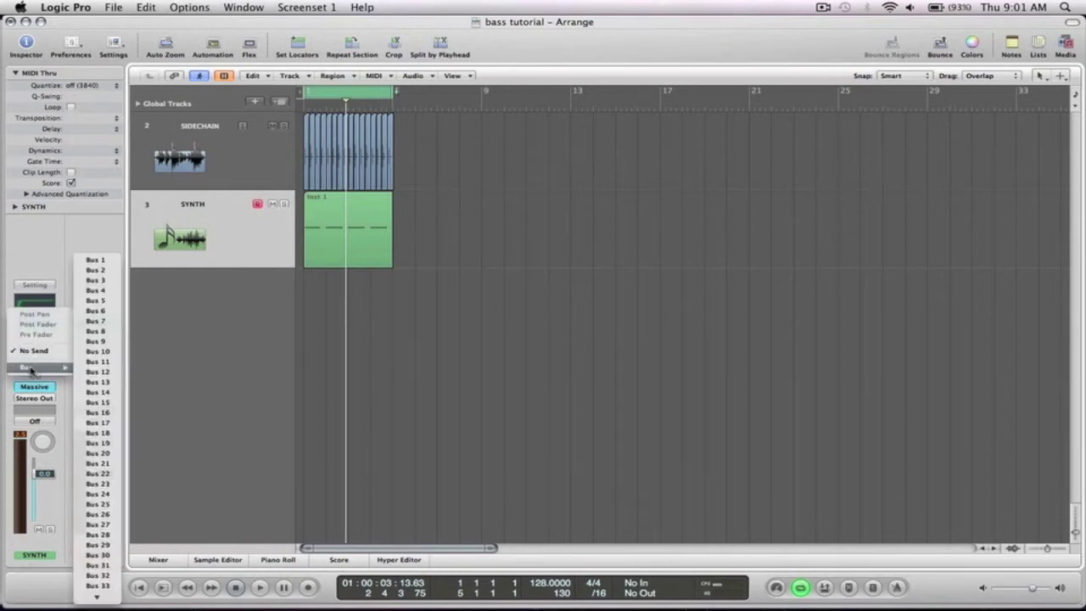
click(93, 259)
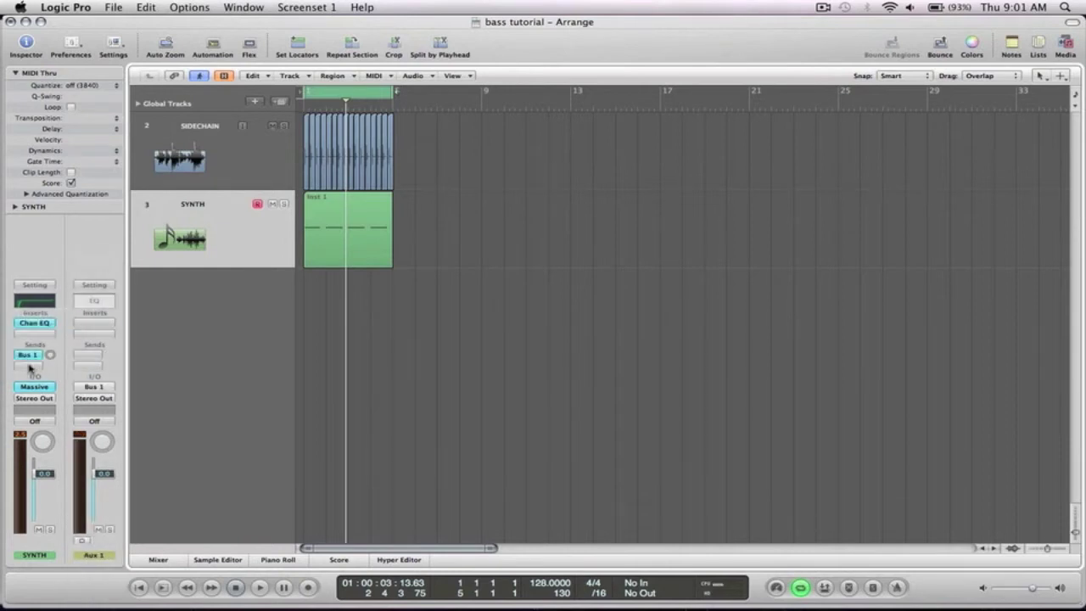
click(30, 365)
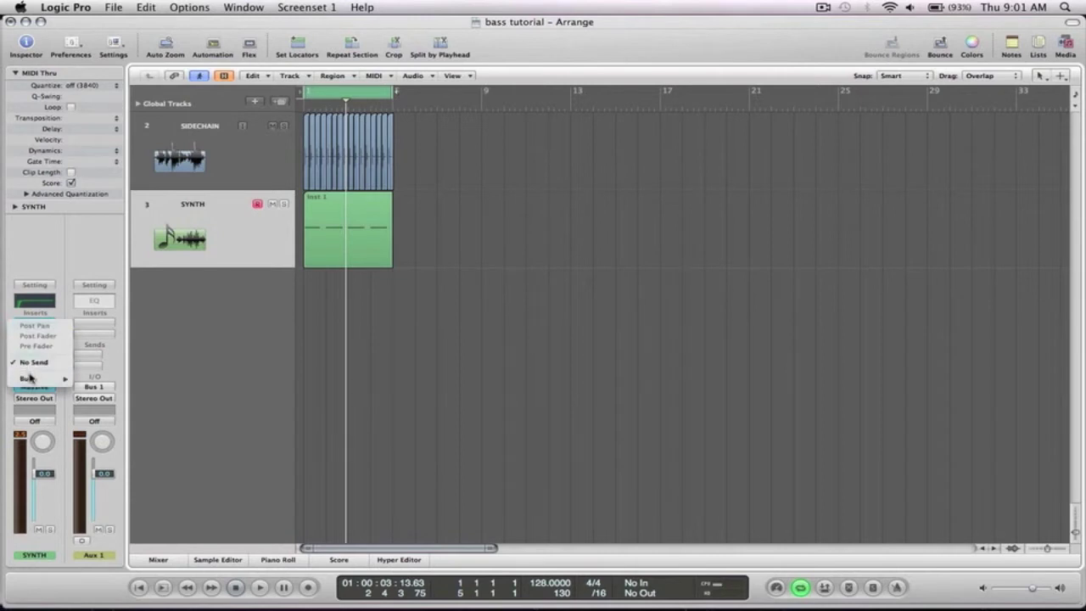
mouse_move(30, 377)
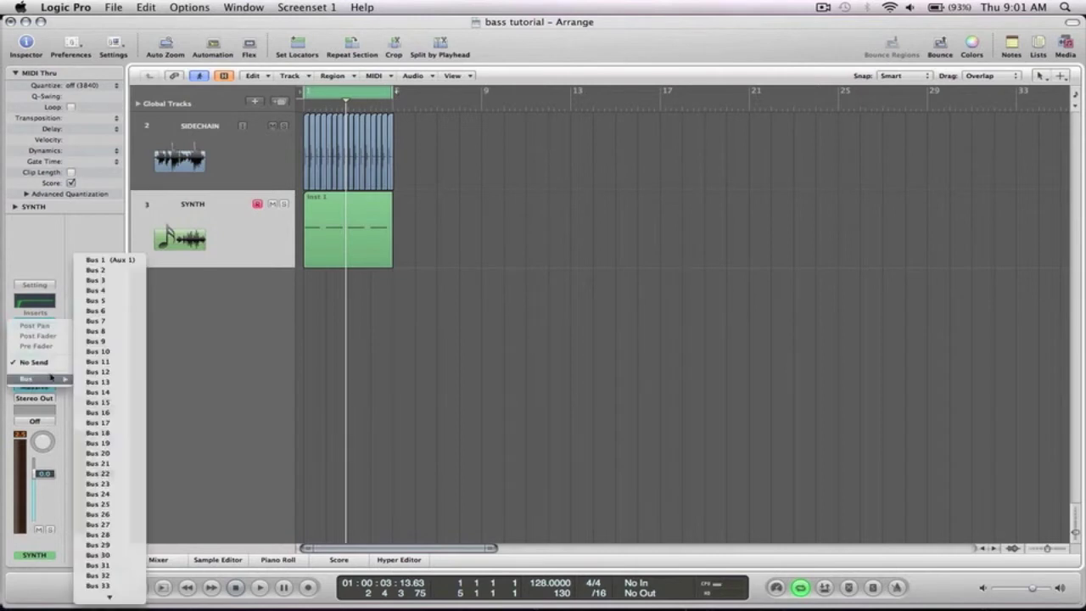
click(113, 272)
click(34, 363)
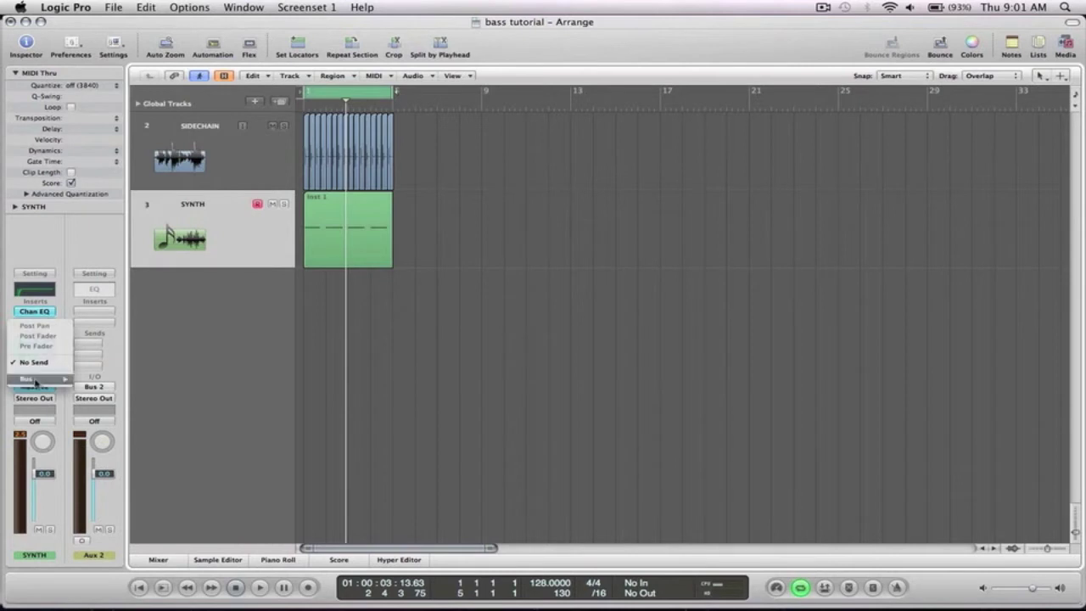
mouse_move(34, 382)
click(110, 281)
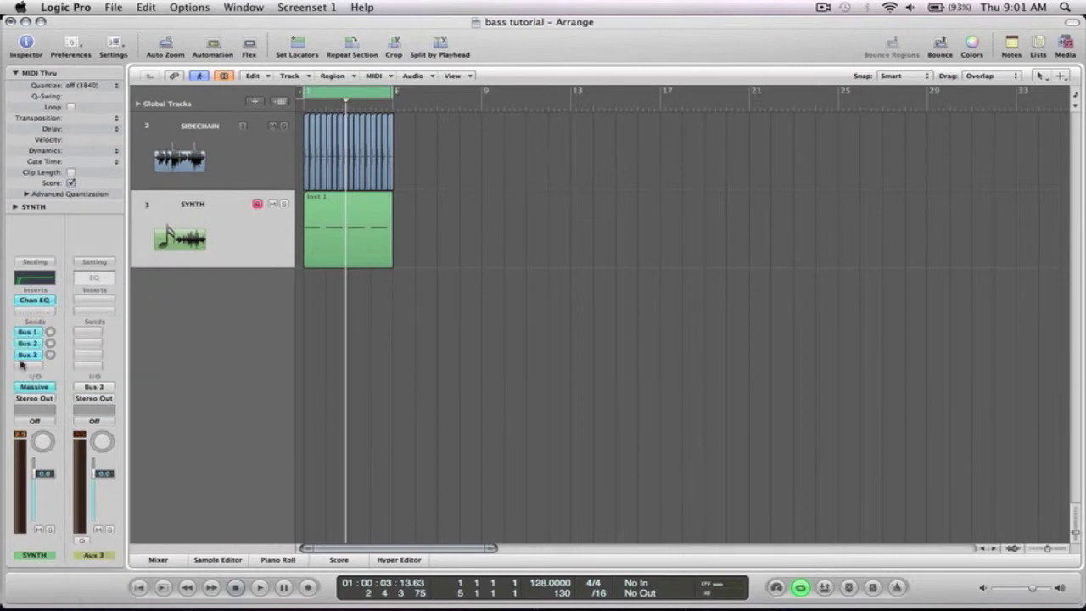
- Switch the SYNTH channel's Bus 1, Bus 2 and Bus 3 sends to Pre Fader
click(31, 334)
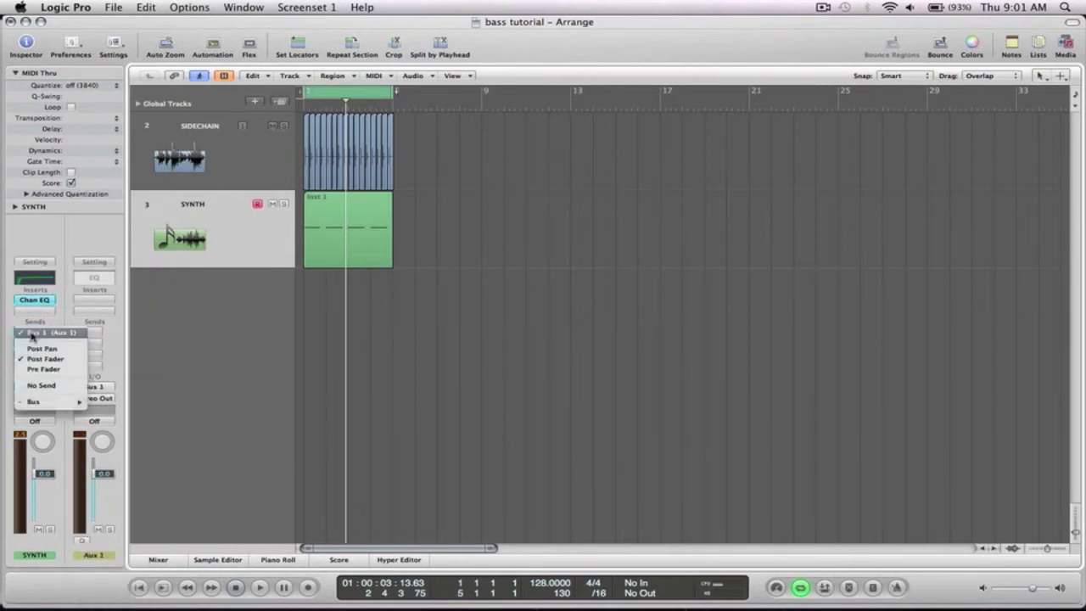
click(30, 347)
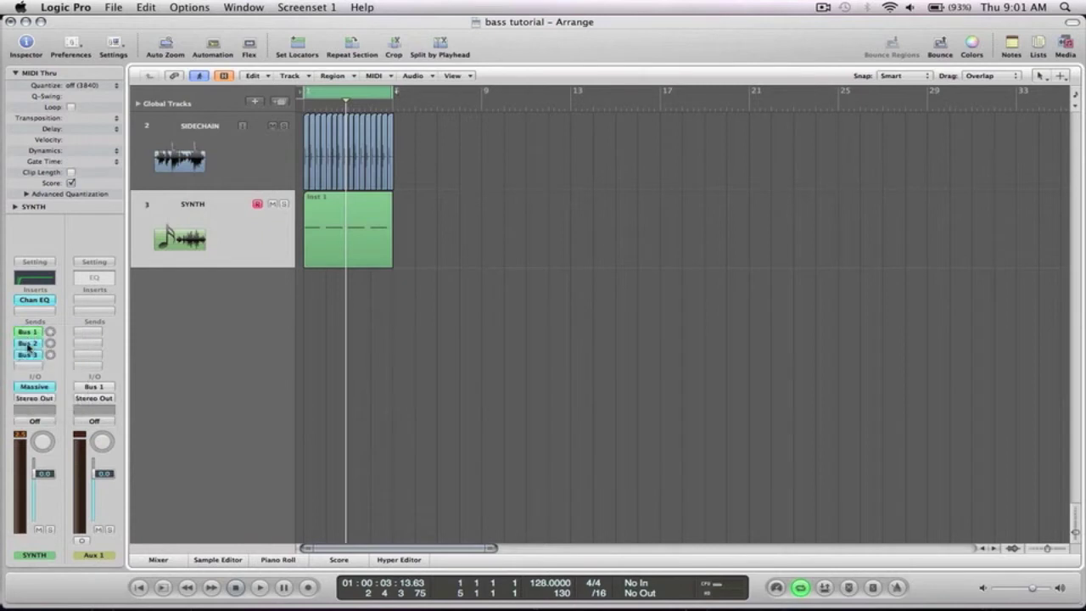
click(28, 343)
click(34, 374)
click(30, 356)
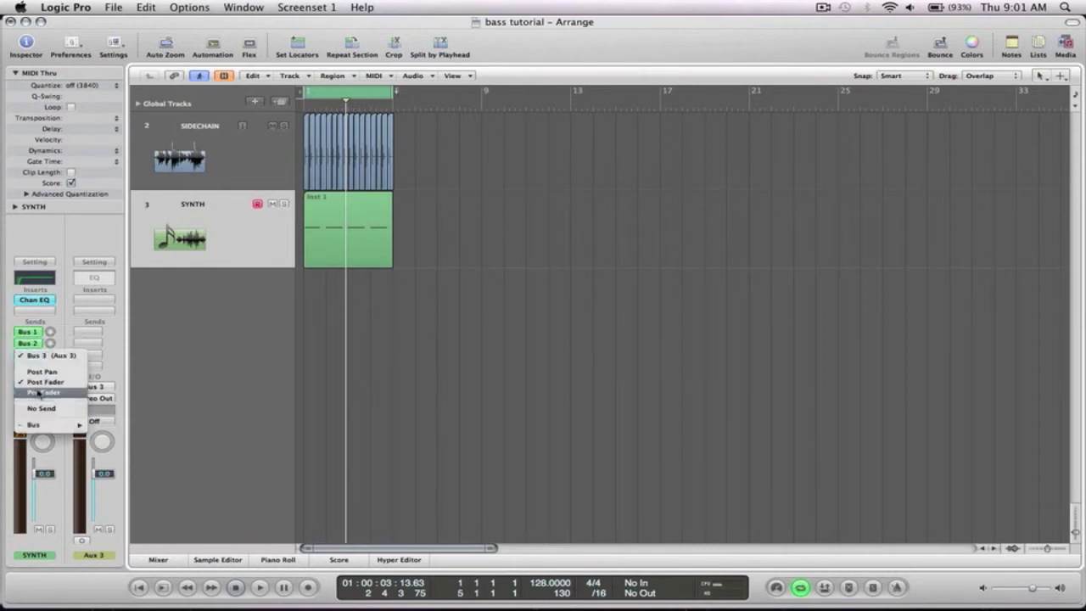
click(40, 393)
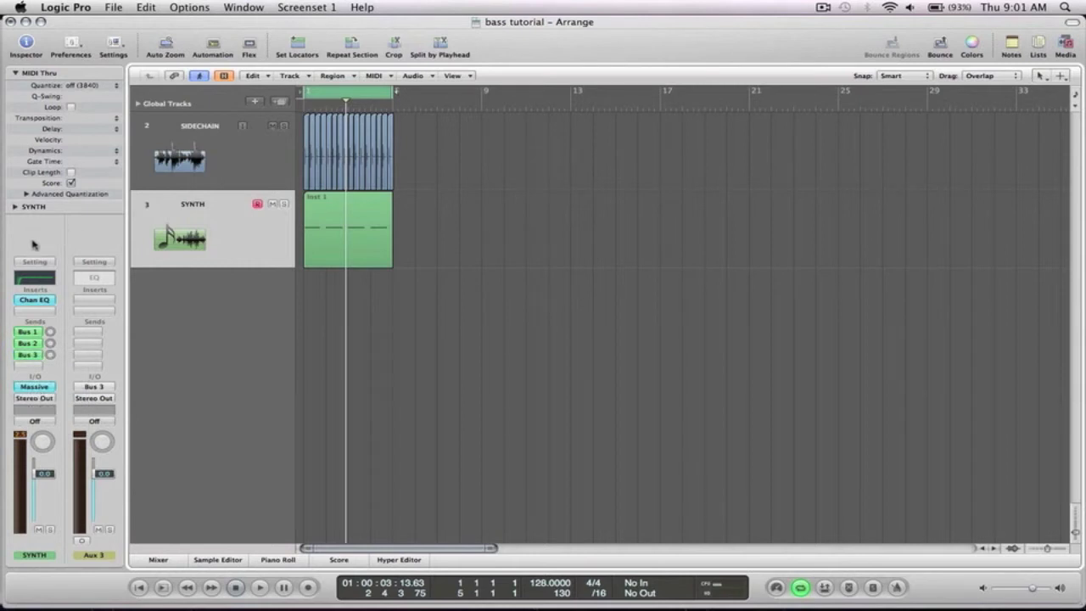
- Turn up the SYNTH channel's three bus send levels and pull its volume fader all the way down
click(50, 343)
click(50, 357)
drag(49, 475, 43, 516)
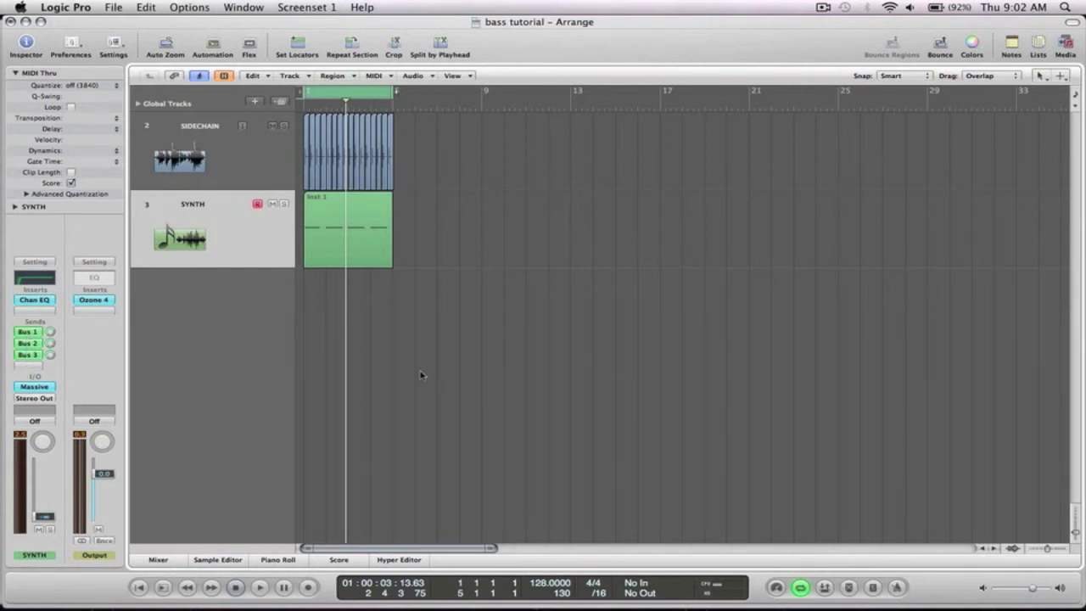
- Show the mixer and rename the Aux 1 channel strip as High
click(158, 559)
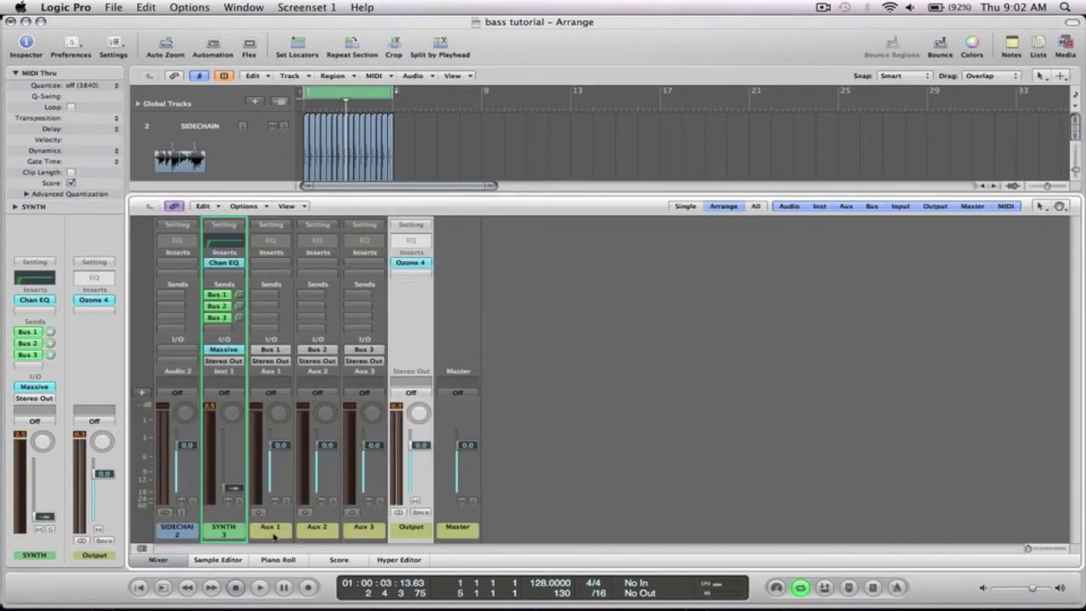
double_click(270, 528)
text(High)
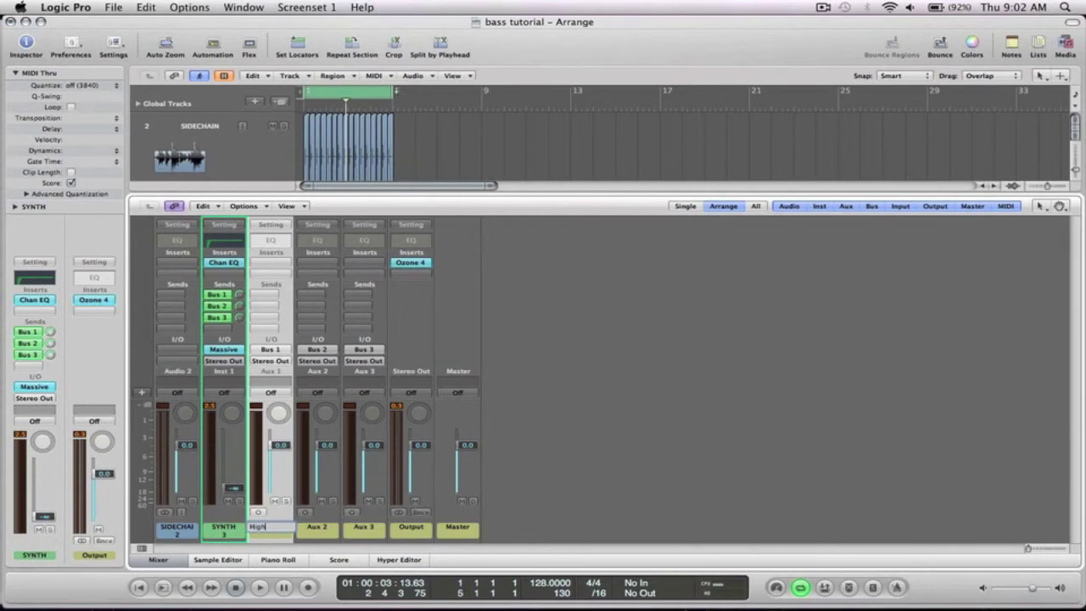
key(Return)
- Rename the Aux 2 channel strip as Med and the Aux 3 channel strip as Low
double_click(319, 528)
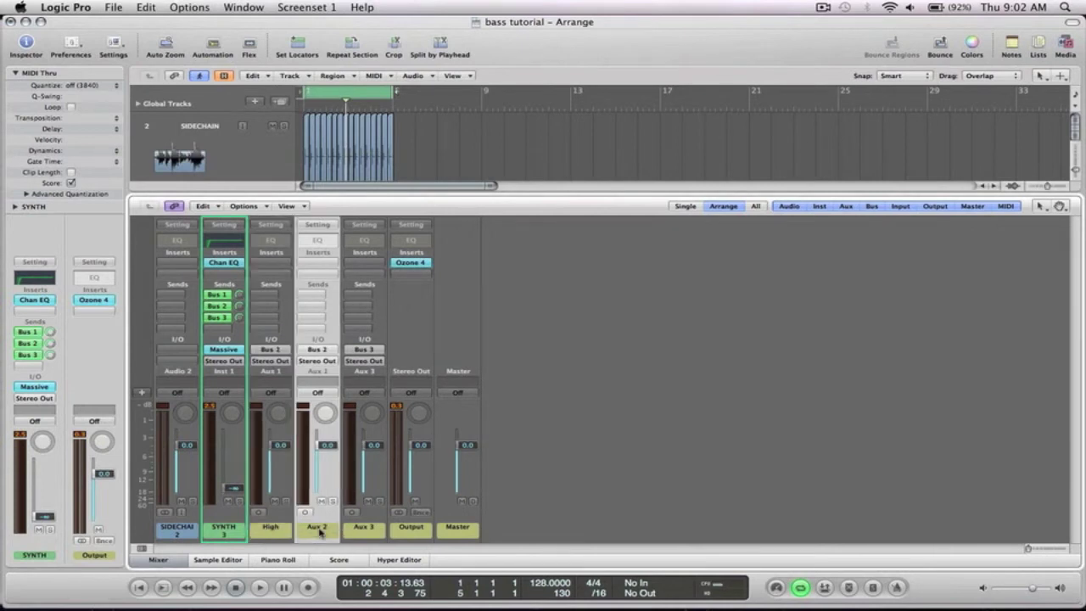
text(Med)
key(Return)
double_click(366, 528)
text(Low)
key(Return)
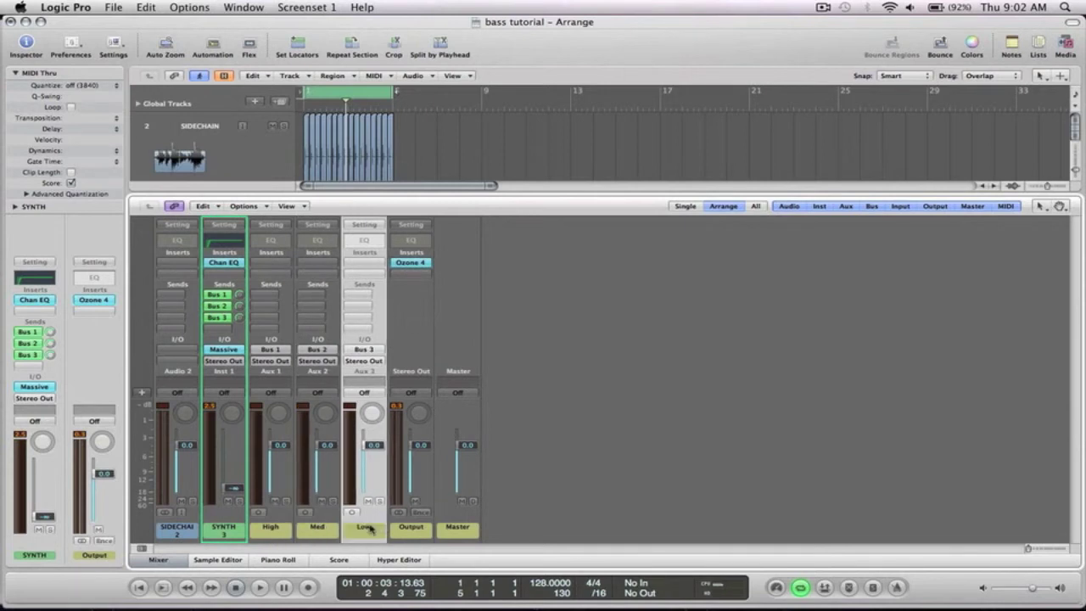
- Route the outputs of the High, Med and Low channels to Bus 4 and rename the new Aux 4 strip as Synth Bus
shift+click(269, 535)
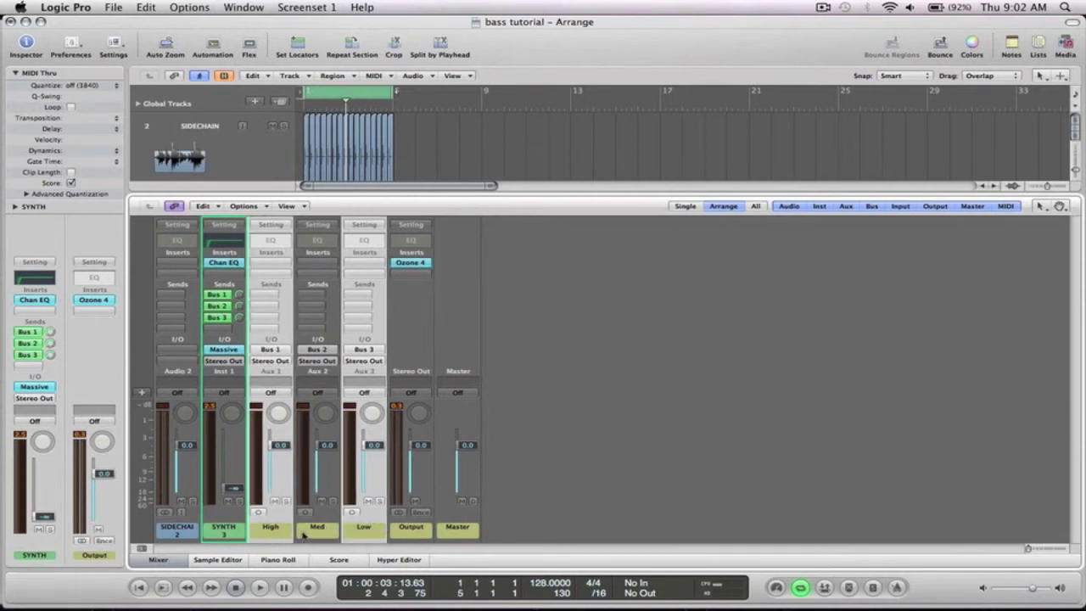
shift+click(302, 536)
click(272, 362)
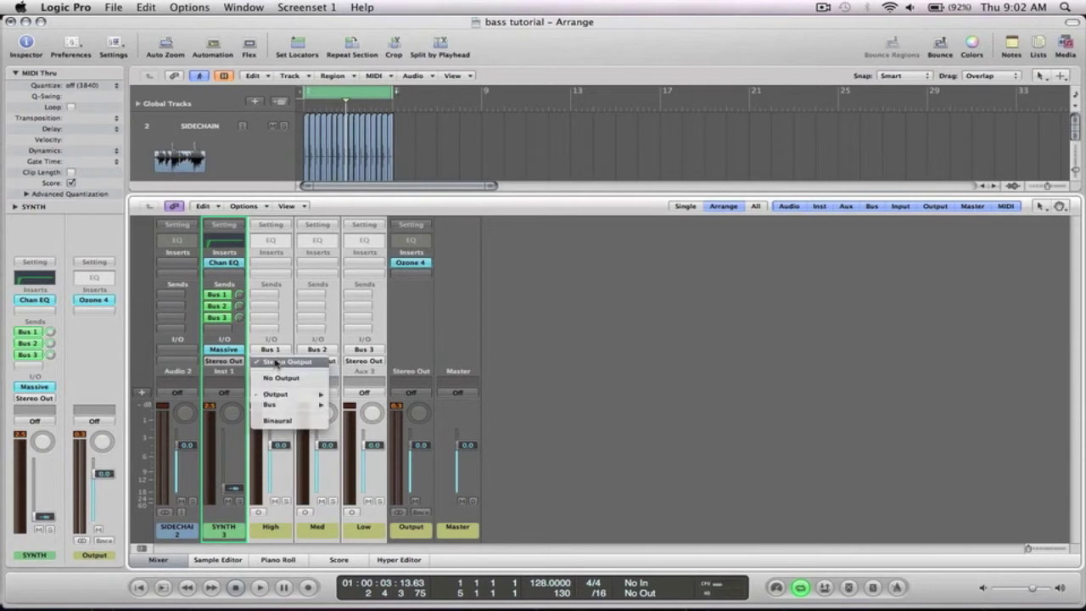
mouse_move(271, 404)
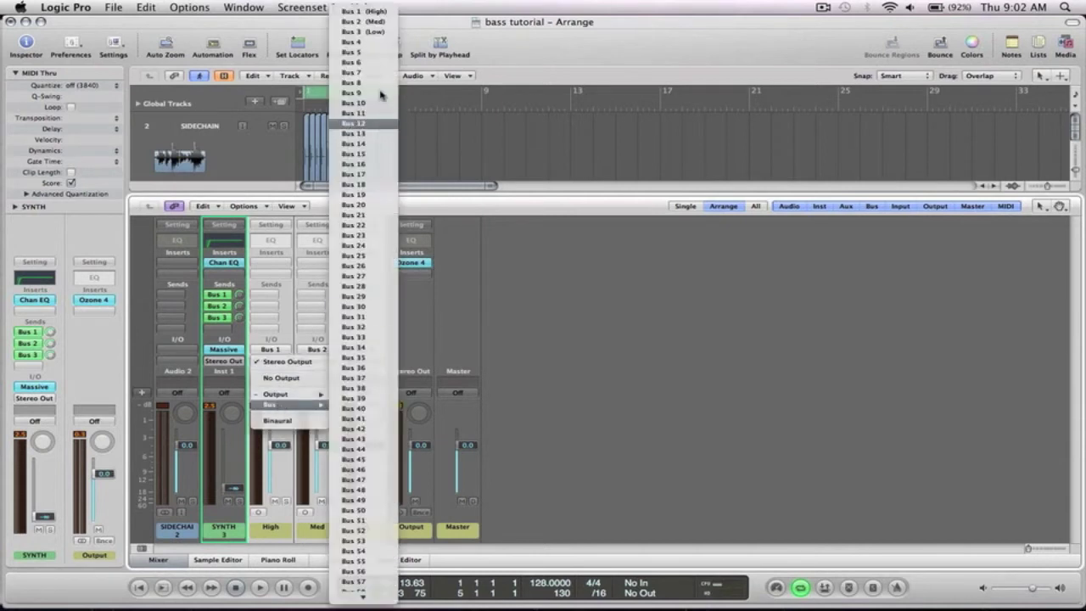
click(373, 43)
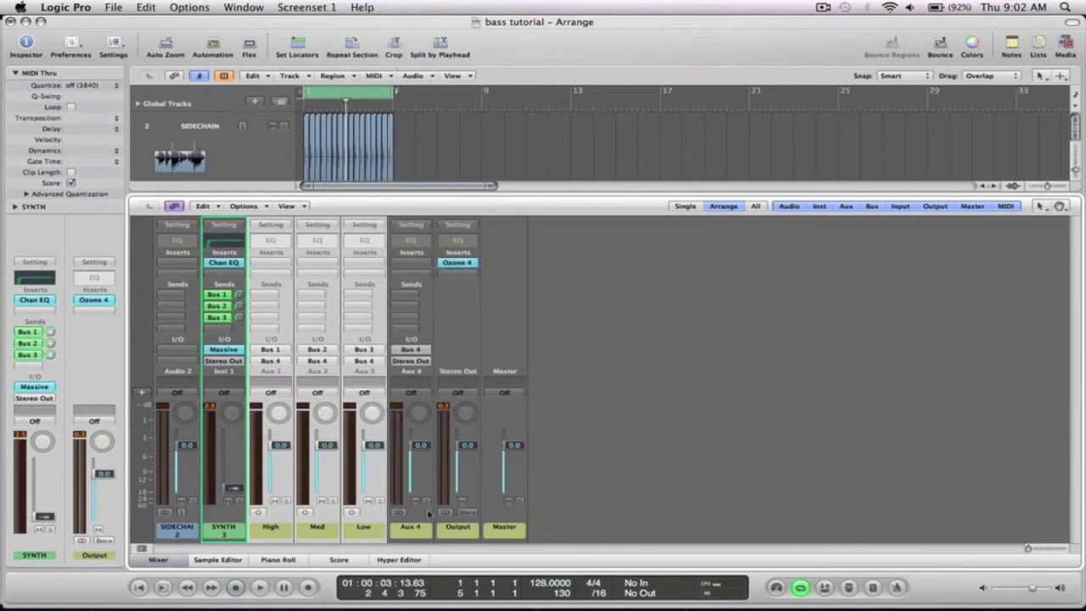
double_click(411, 527)
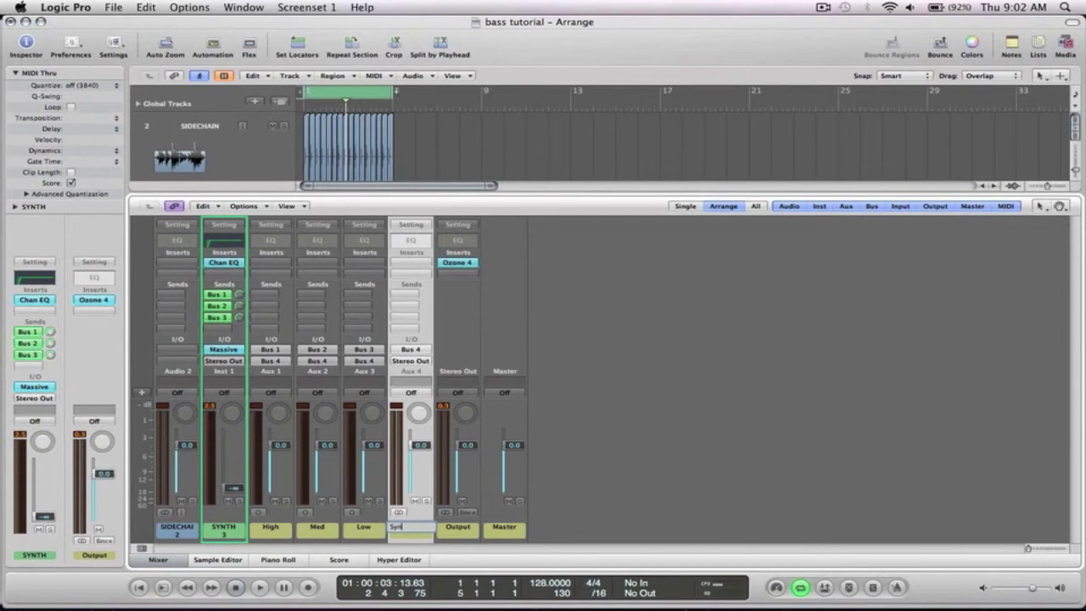
key(Return)
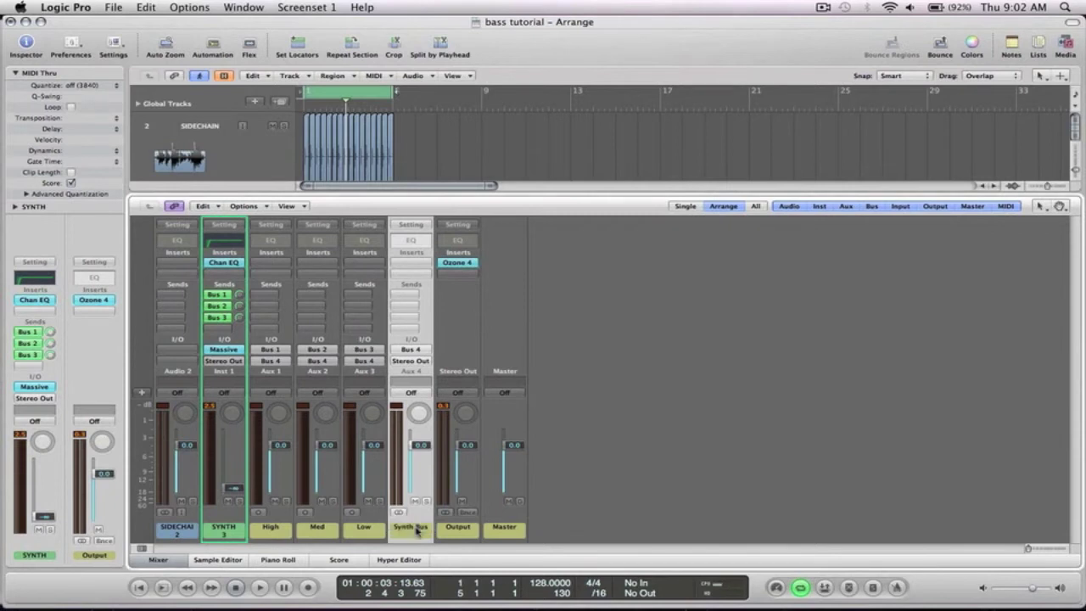
- Set the automation mode of the High, Med, Low and Synth Bus channels to Read so they get Arrange tracks
shift+click(263, 533)
shift+click(327, 533)
shift+click(356, 533)
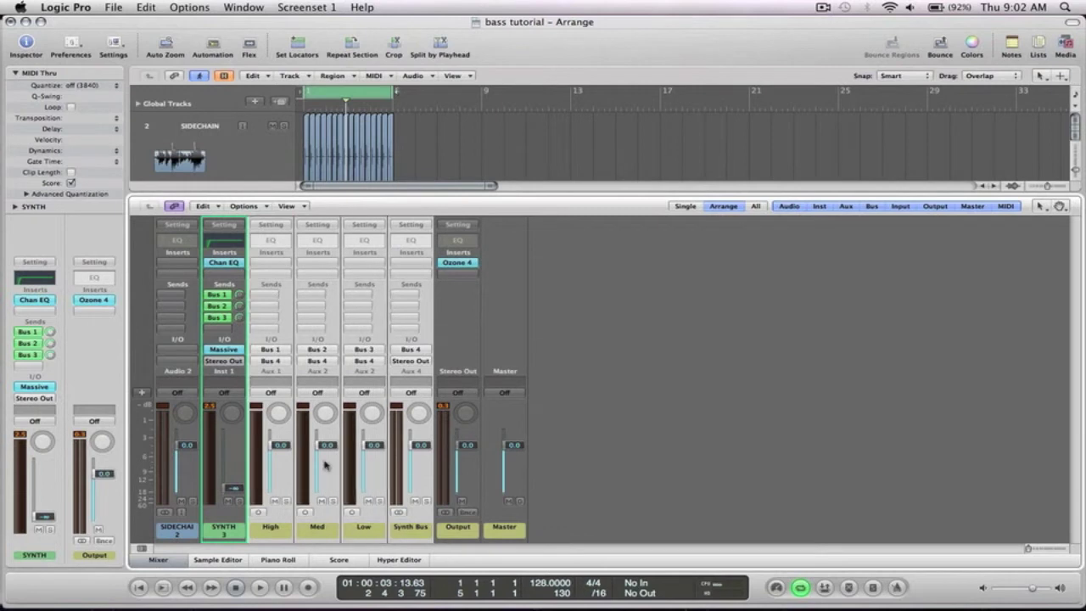
click(269, 394)
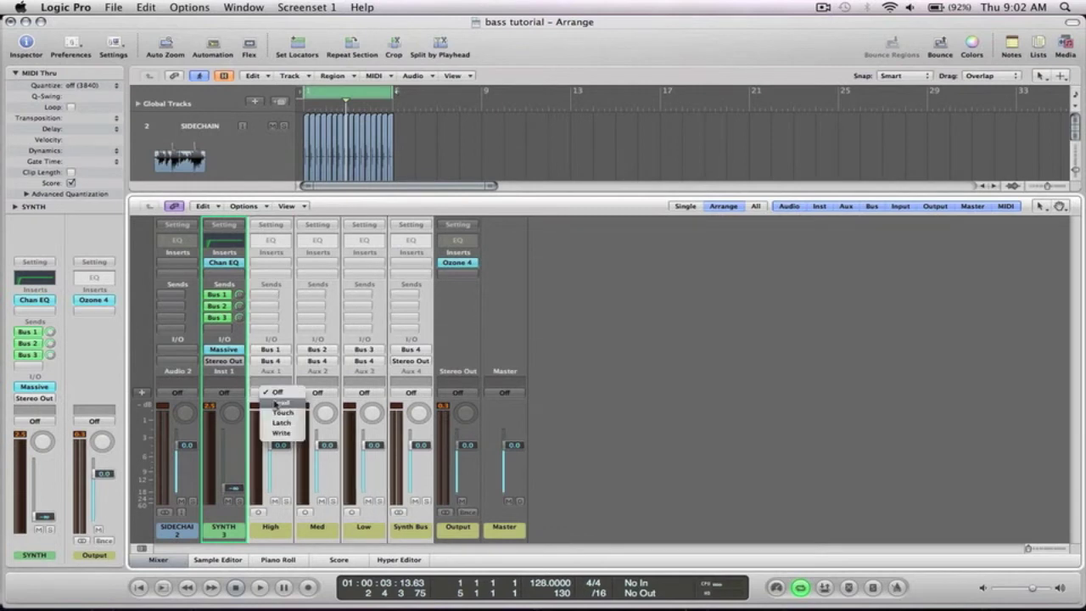
click(270, 401)
click(318, 394)
click(319, 404)
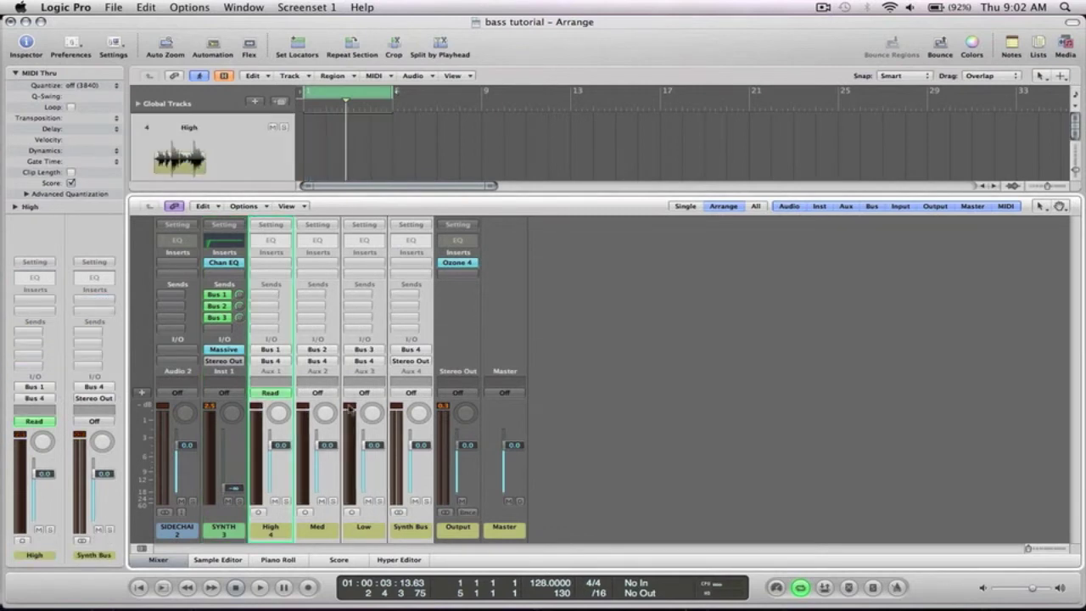
click(365, 393)
click(375, 404)
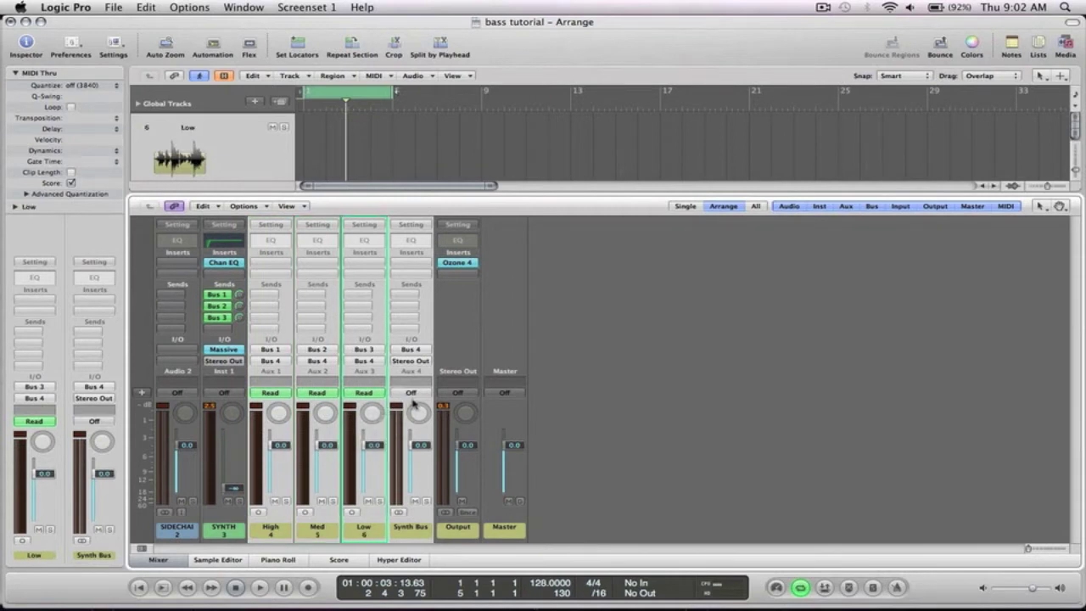
click(411, 394)
click(427, 403)
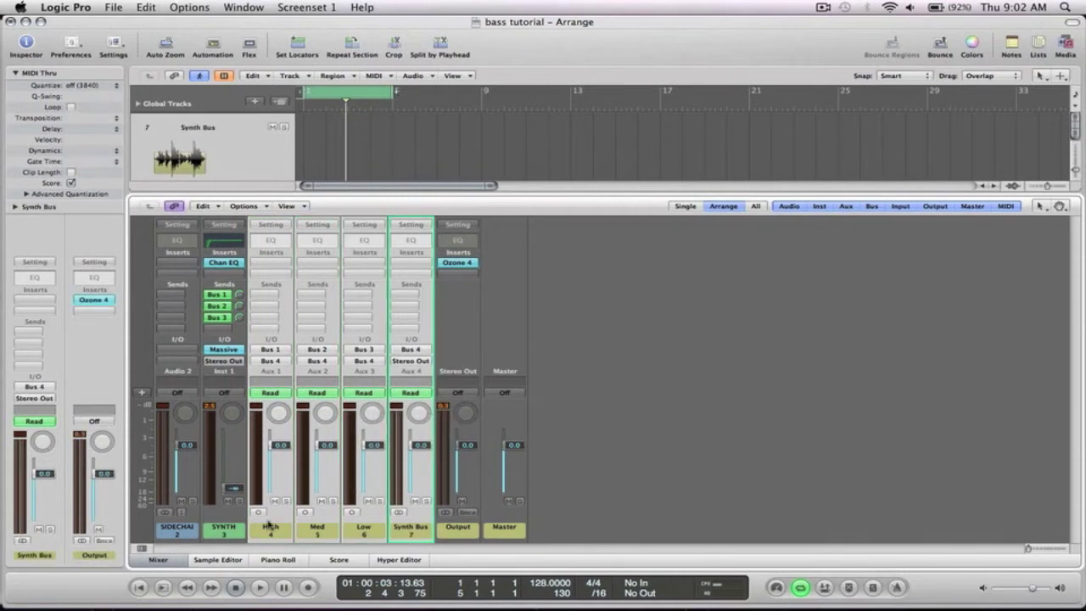
- Hide the mixer and fit the tracks from SIDECHAIN to Synth Bus in the Arrange area
click(159, 562)
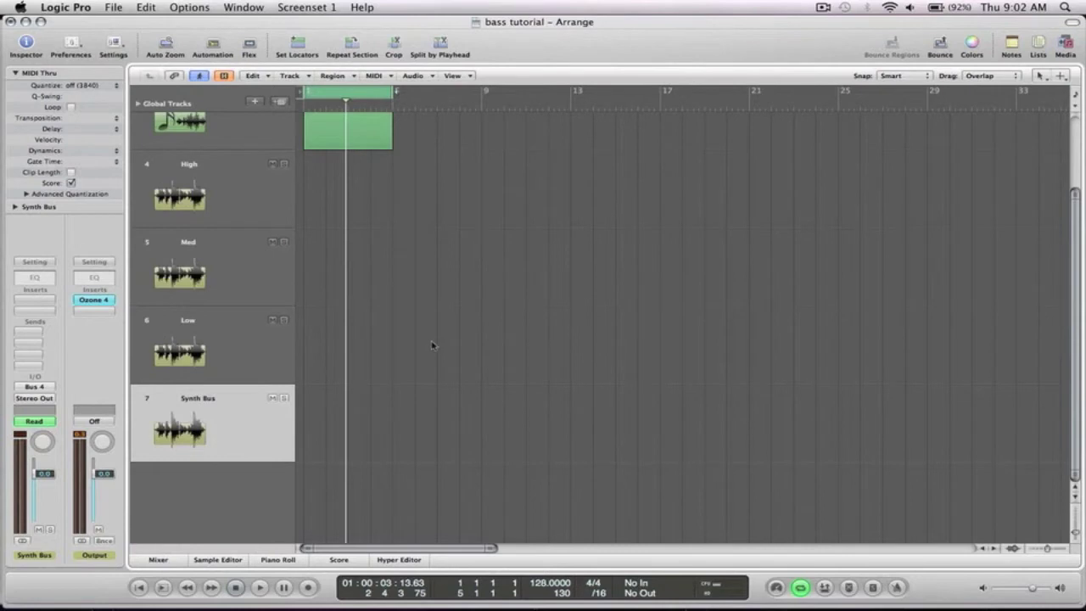
key(z)
drag(437, 283, 287, 110)
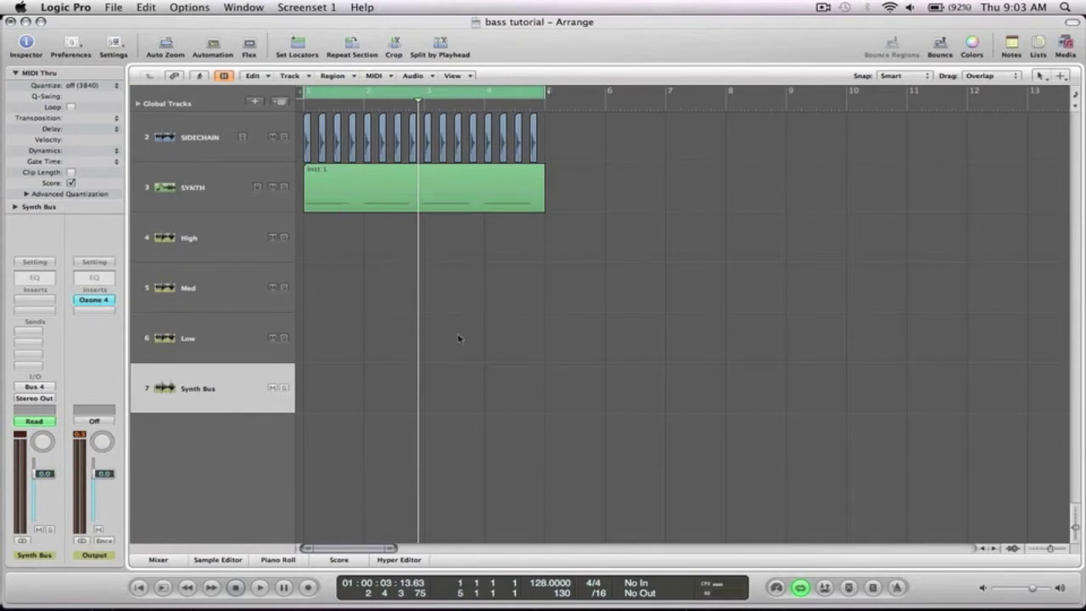
- Select the Synth Bus track, play the loop from the start and solo the High track
click(197, 188)
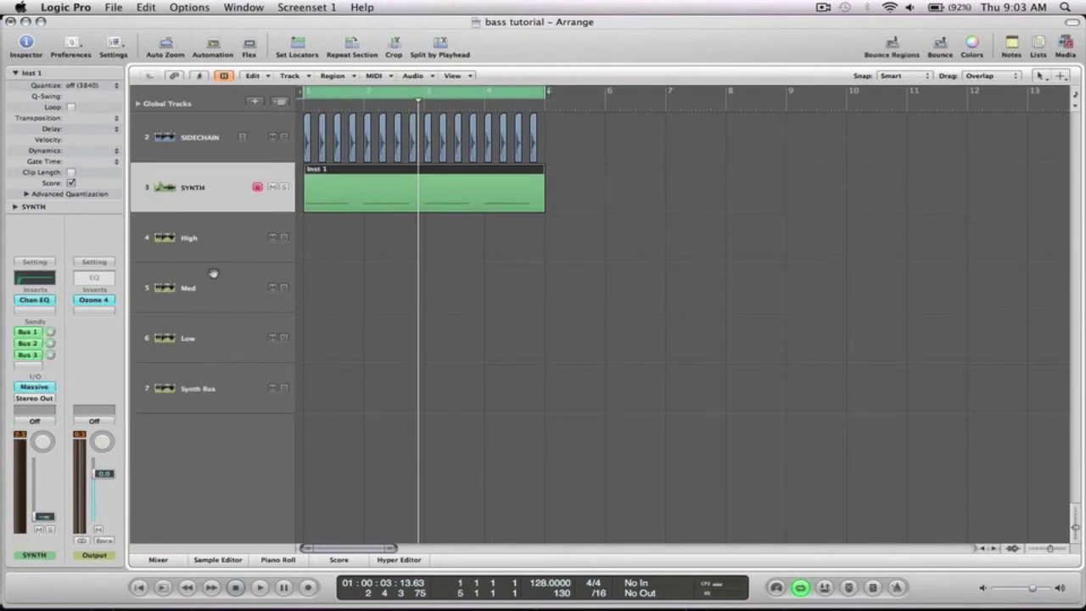
click(213, 390)
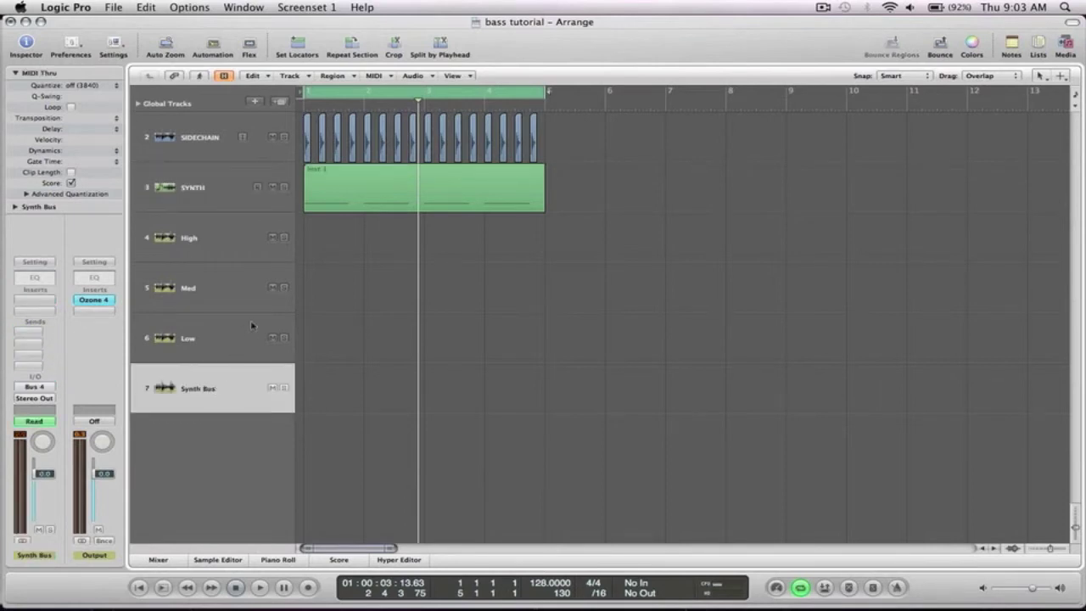
key(Return)
key(space)
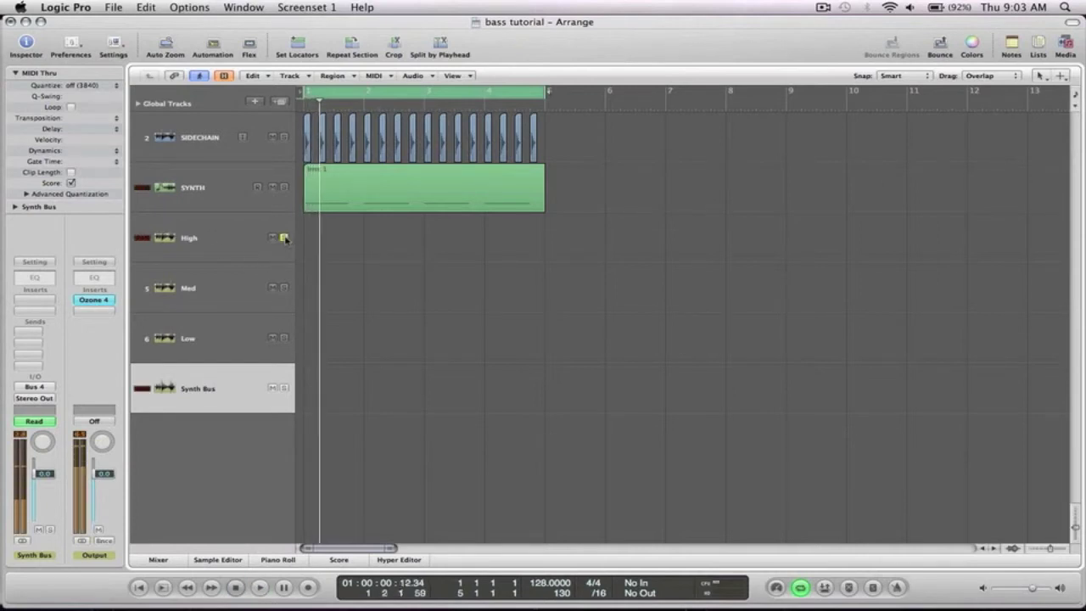
- Insert a Channel EQ on the High track and enable its low-cut band
click(195, 239)
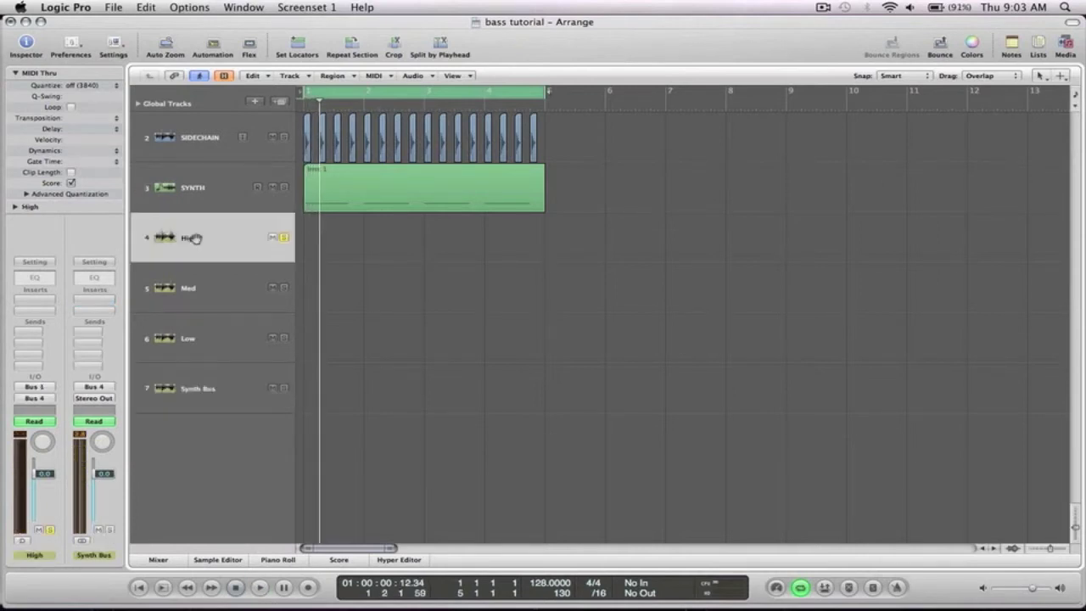
double_click(43, 280)
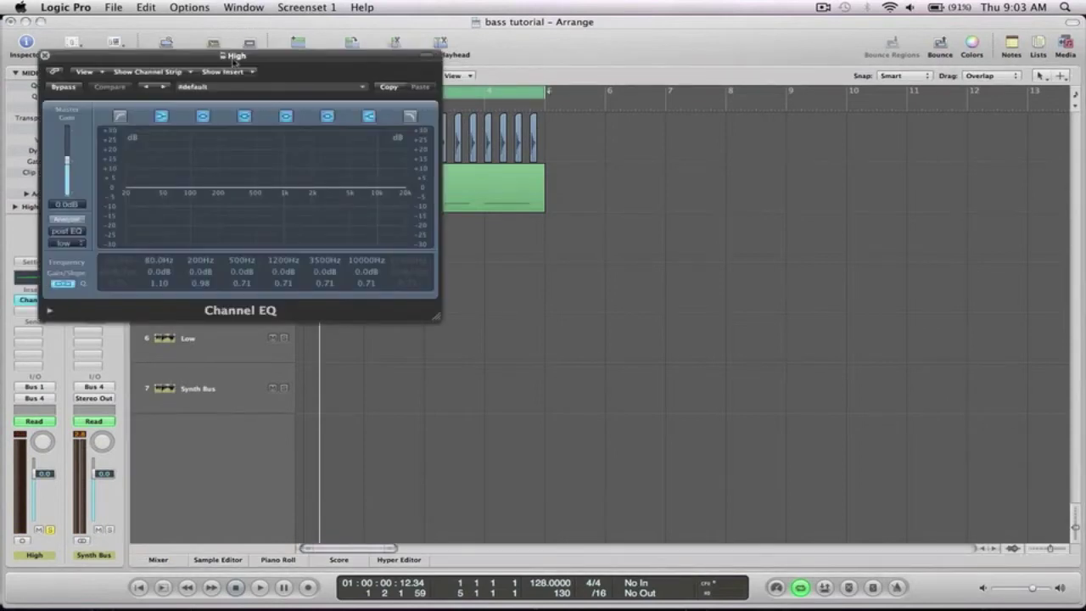
drag(234, 61, 728, 107)
click(615, 161)
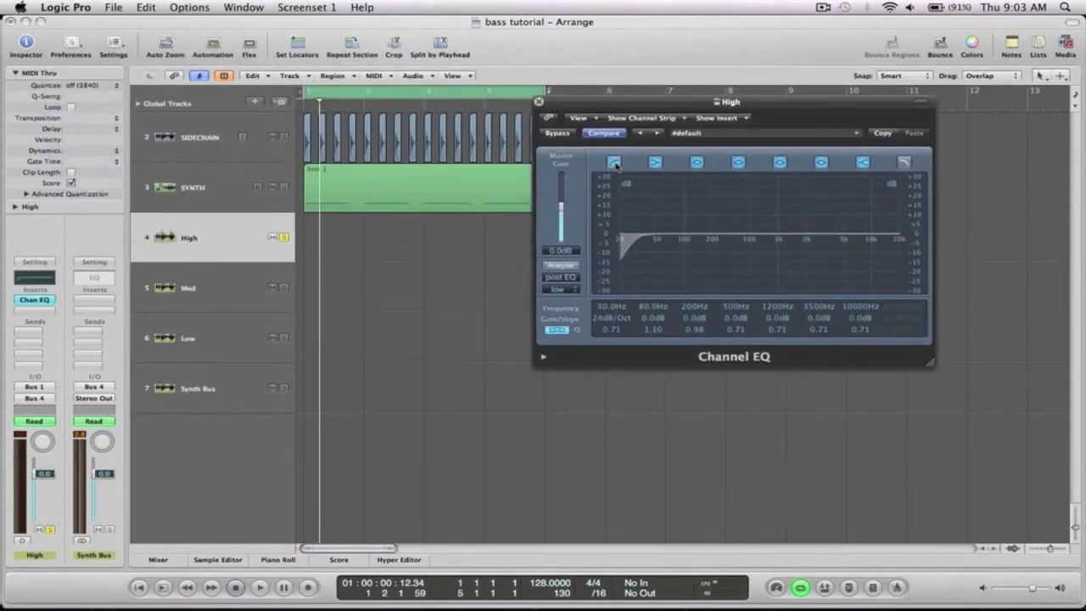
- Raise the High track's low-cut frequency to 1480 Hz during playback, turn on the EQ analyzer and close the EQ
key(space)
drag(611, 306, 633, 126)
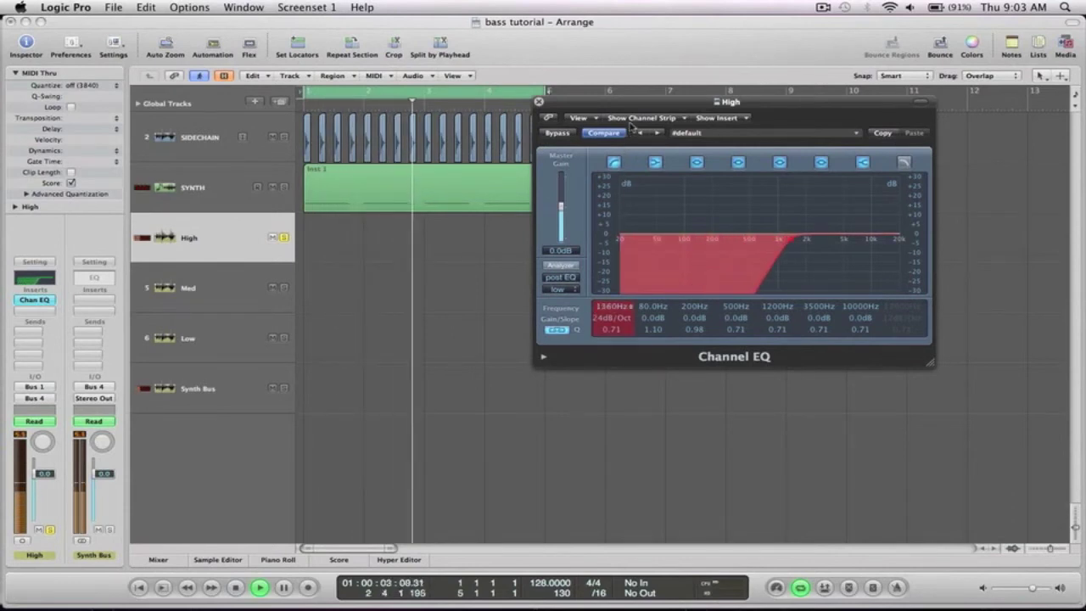
click(560, 265)
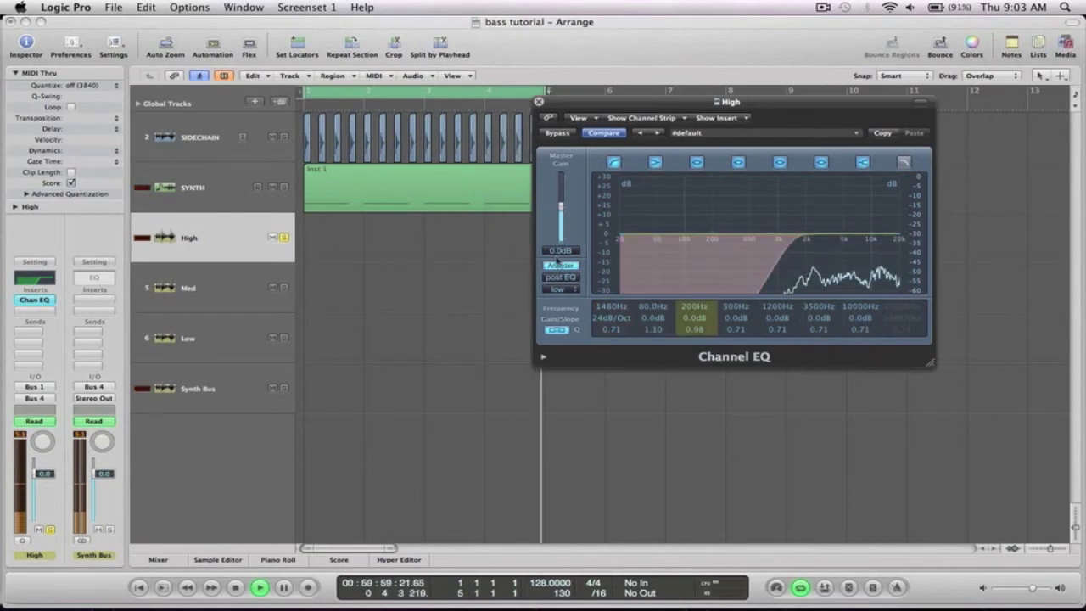
key(space)
key(super+w)
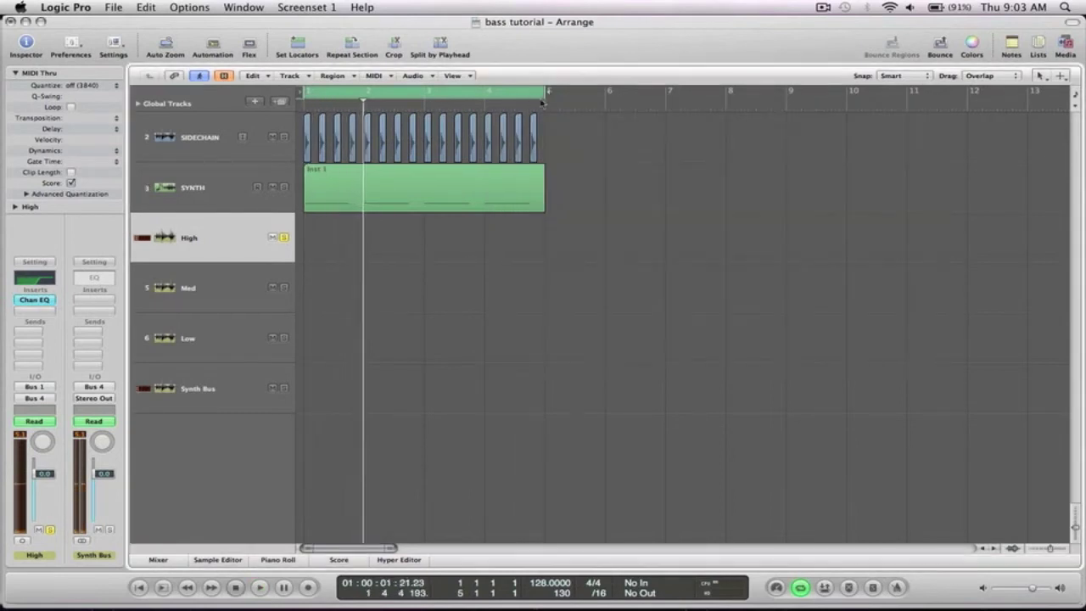
- Insert a mono Overdrive after the Channel EQ on the High track
click(39, 314)
mouse_move(44, 344)
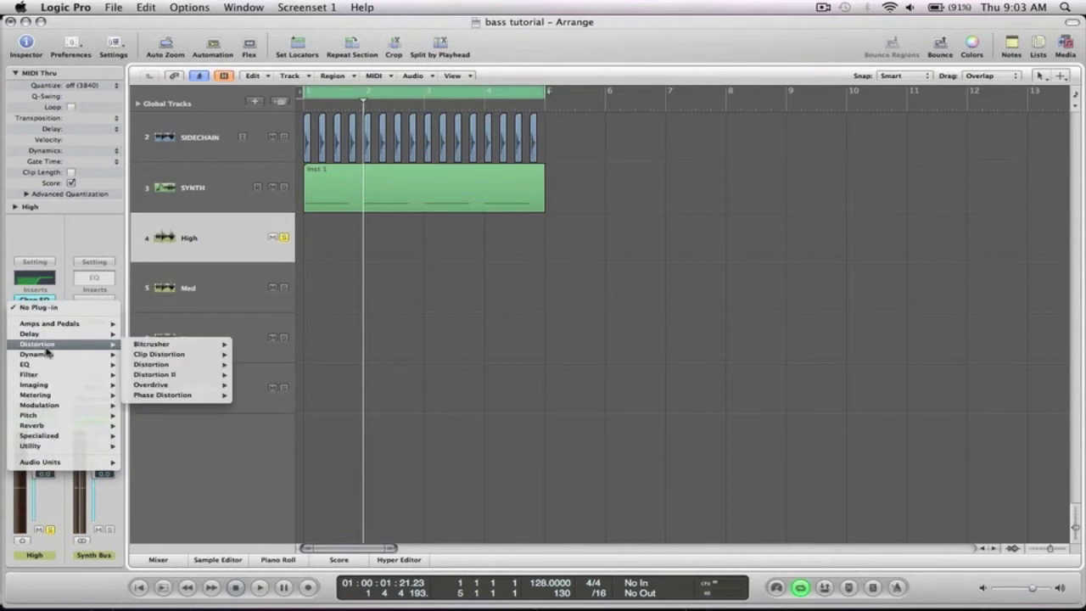
mouse_move(149, 348)
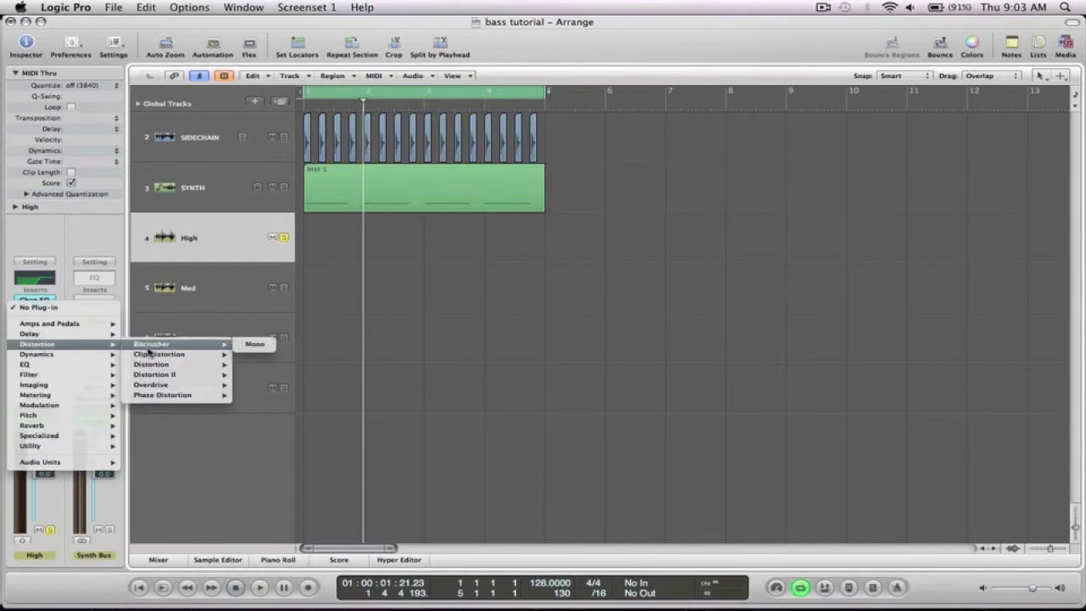
mouse_move(190, 367)
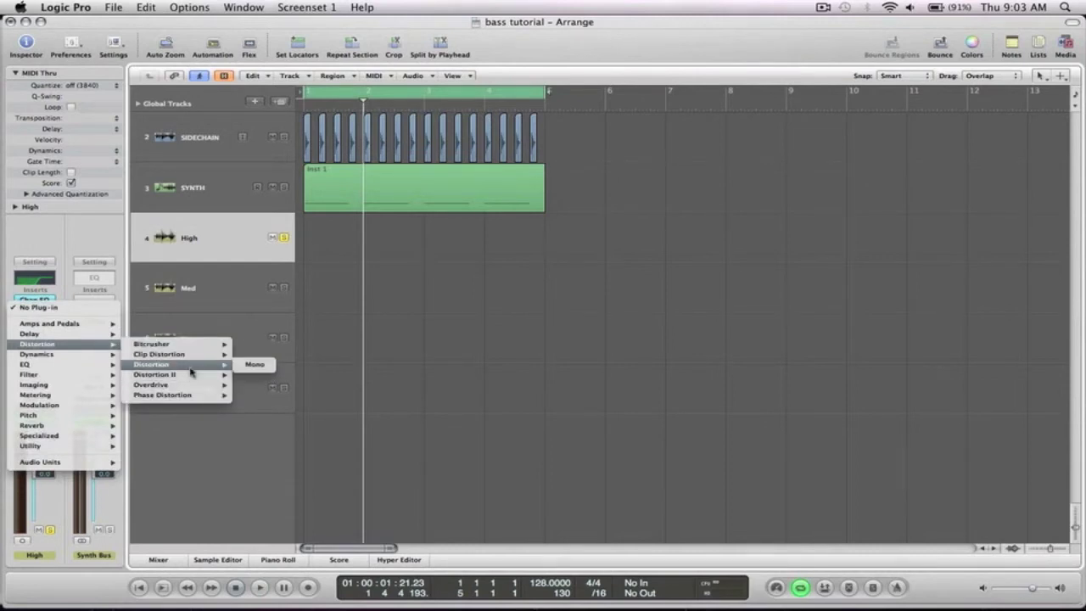
mouse_move(195, 387)
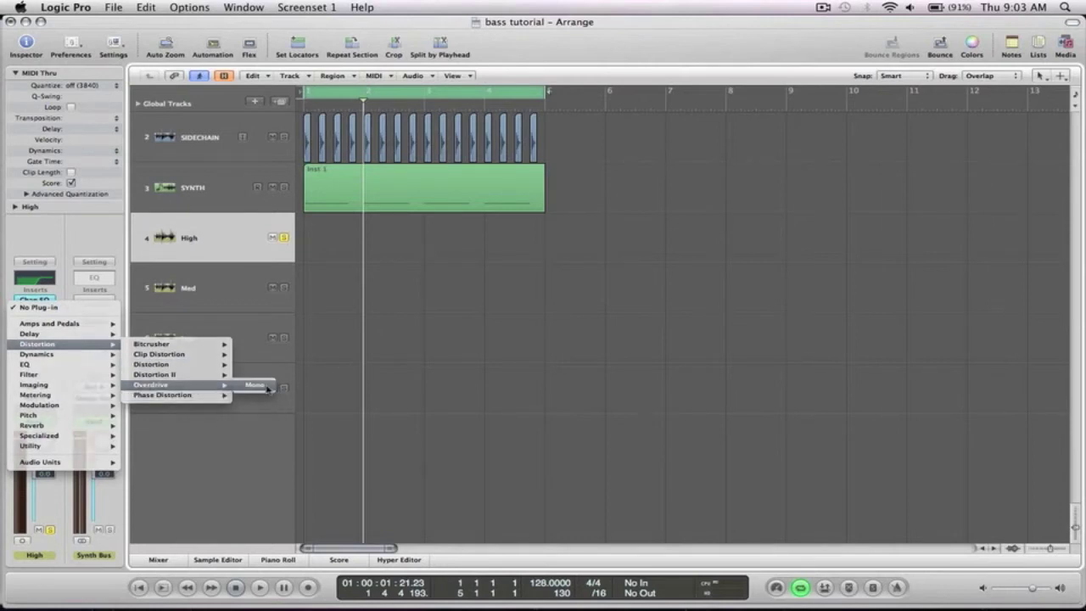
click(255, 385)
- Adjust the High track's Overdrive while the loop plays, stop playback and close the plug-in
key(space)
mouse_move(149, 189)
mouse_down()
mouse_move(145, 176)
mouse_move(151, 202)
mouse_up()
key(space)
click(45, 56)
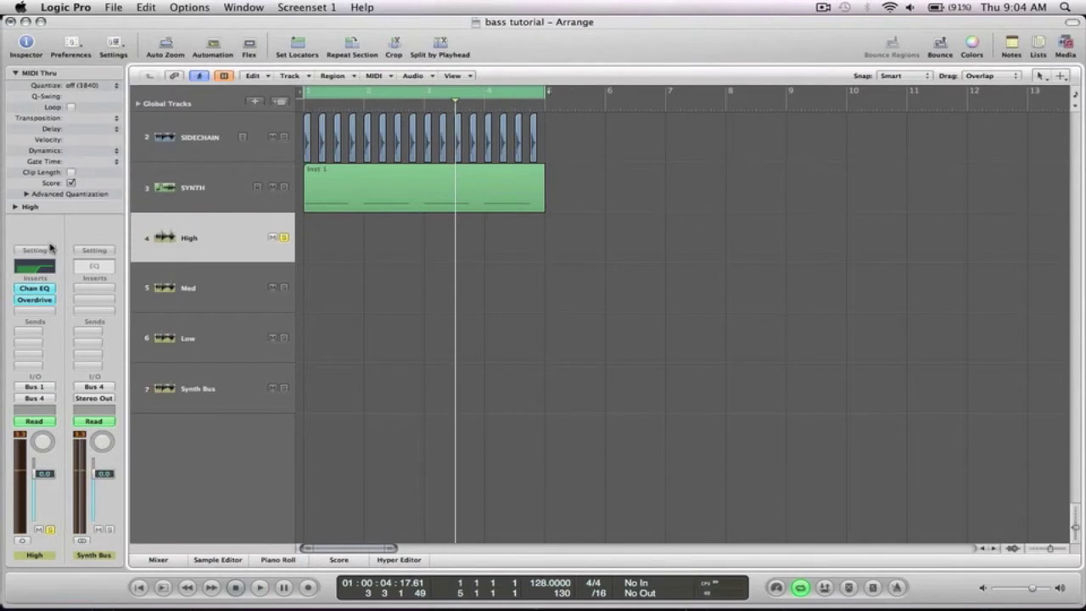
- Insert a Mono->Stereo PlatinumVerb after the Overdrive on the High track
click(33, 311)
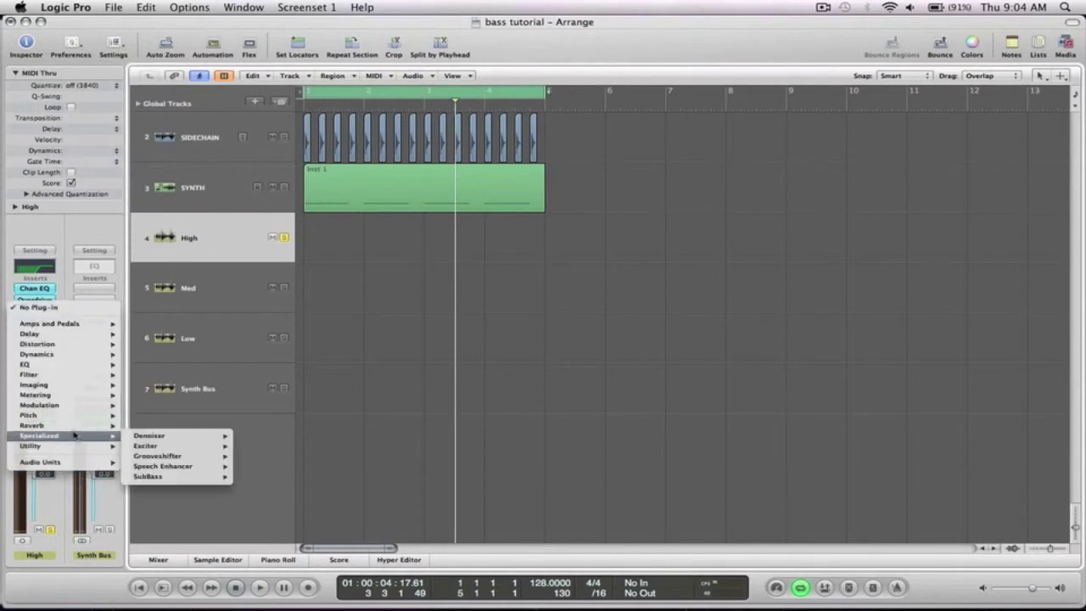
mouse_move(34, 425)
mouse_move(188, 458)
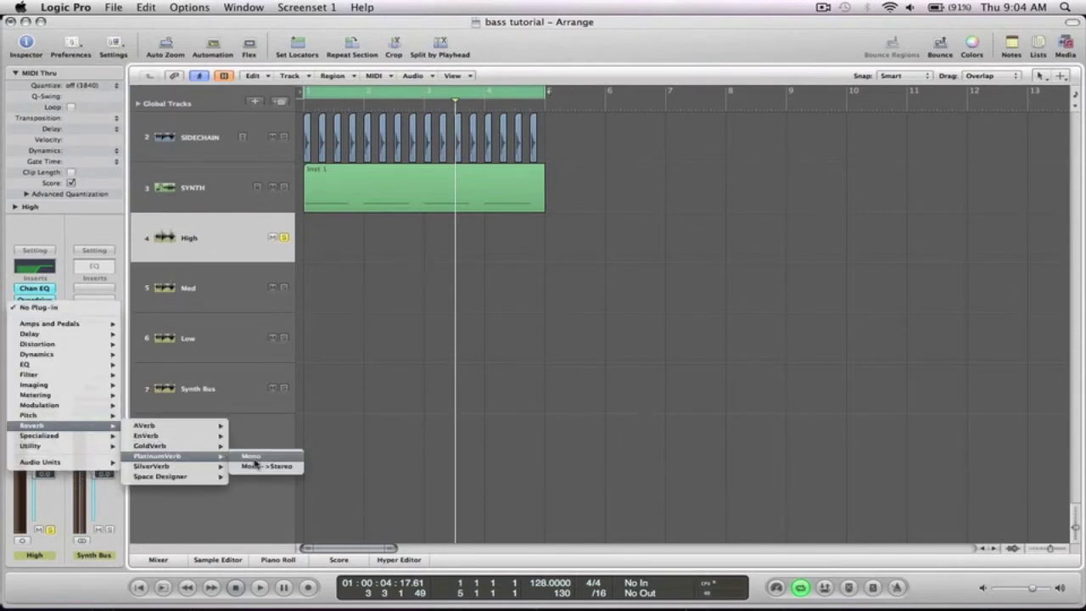
click(263, 466)
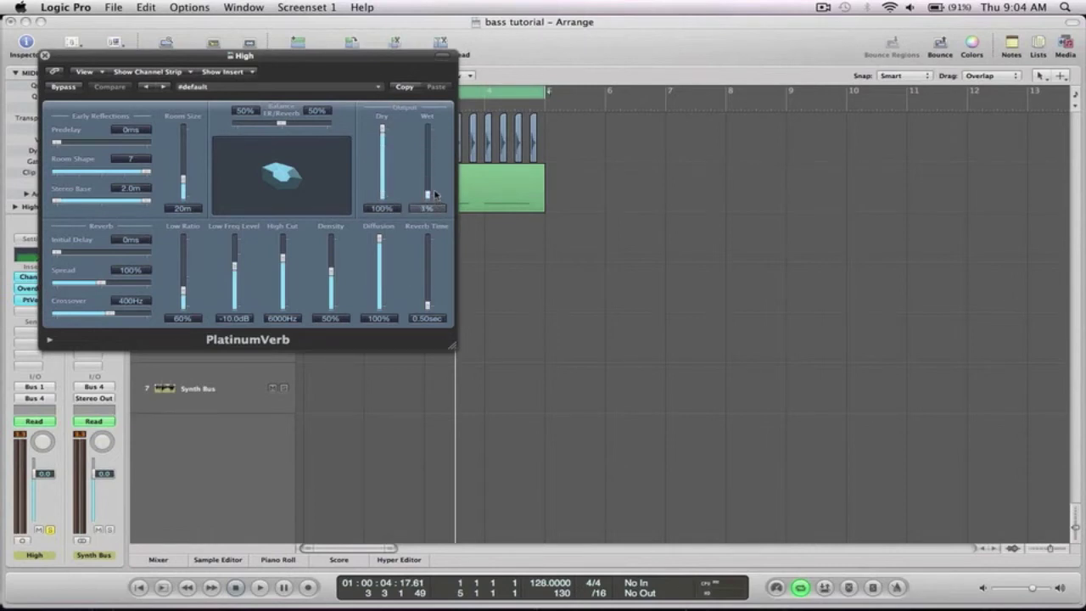
- Set the PlatinumVerb's wet level to 13% and its reverb time to 1.10 sec while listening to the loop
drag(433, 187, 434, 183)
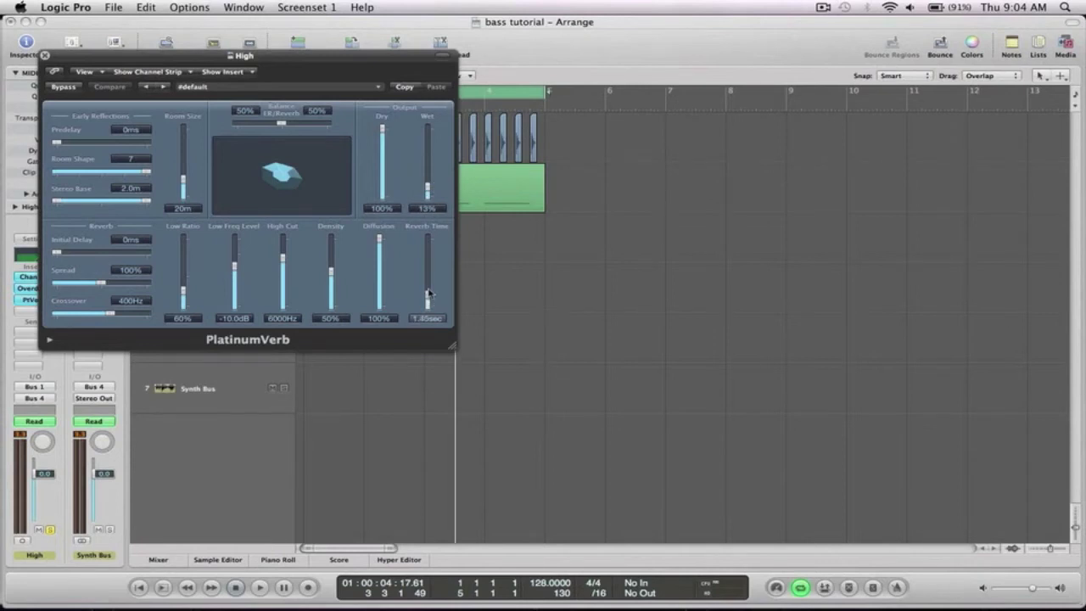
key(space)
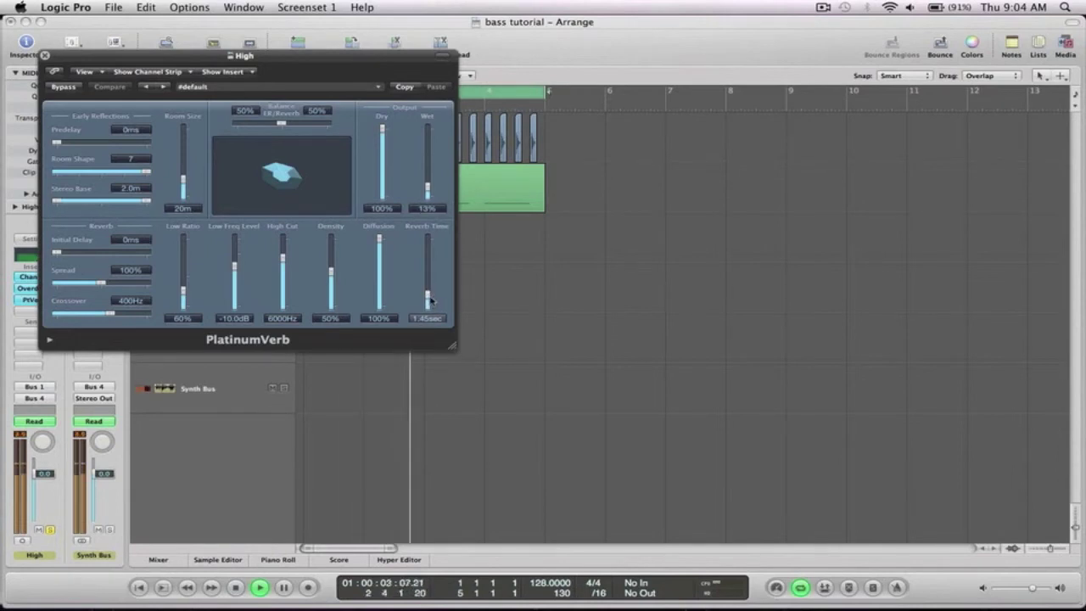
drag(428, 296, 429, 302)
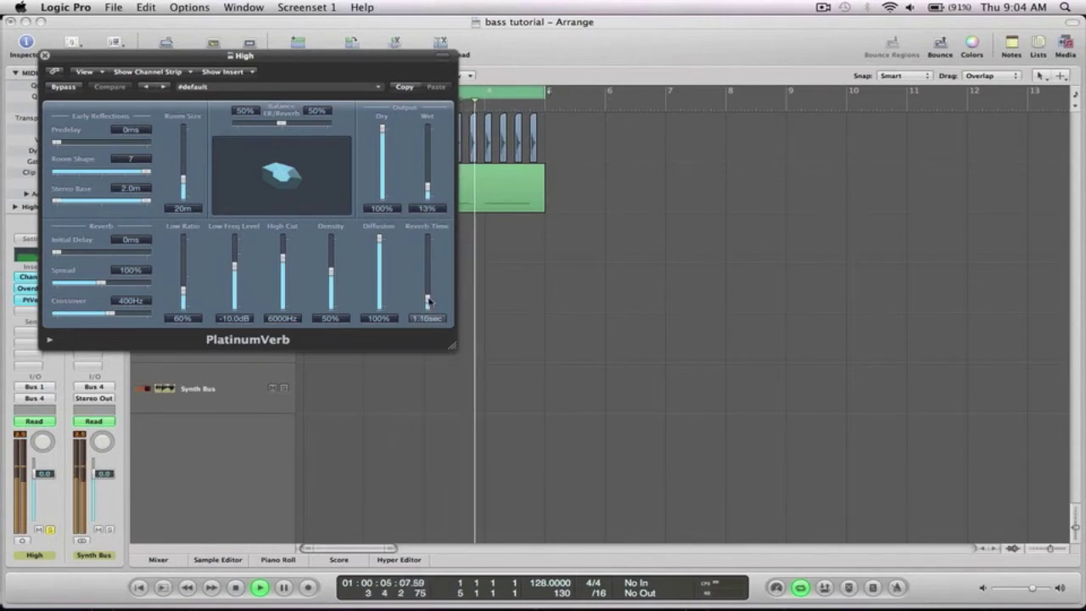
- Lower the High track's PlatinumVerb wet level to 7% and close the plug-in
drag(427, 188, 430, 194)
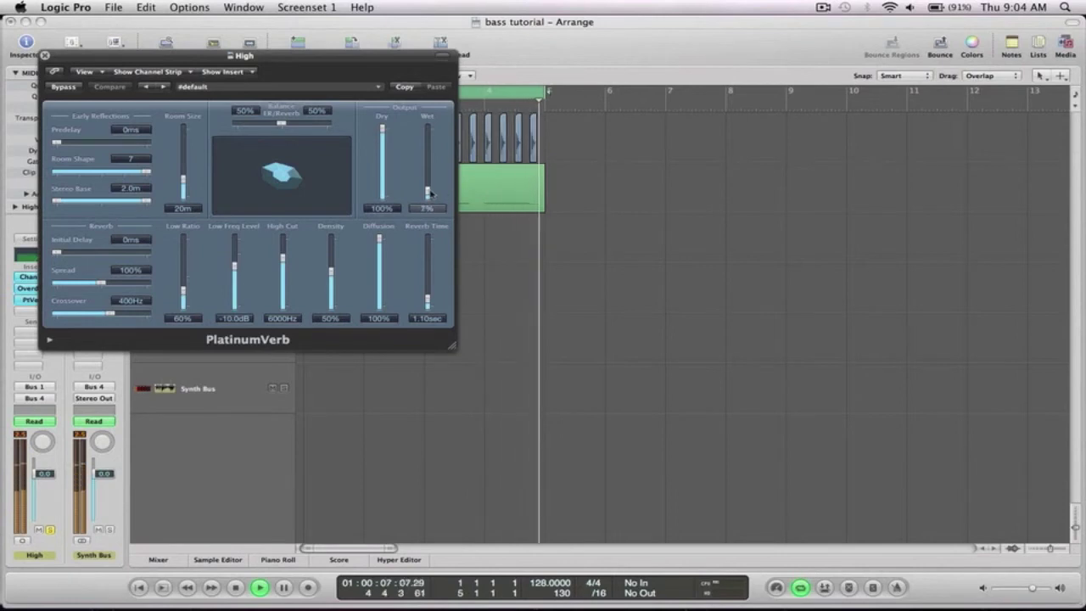
click(45, 56)
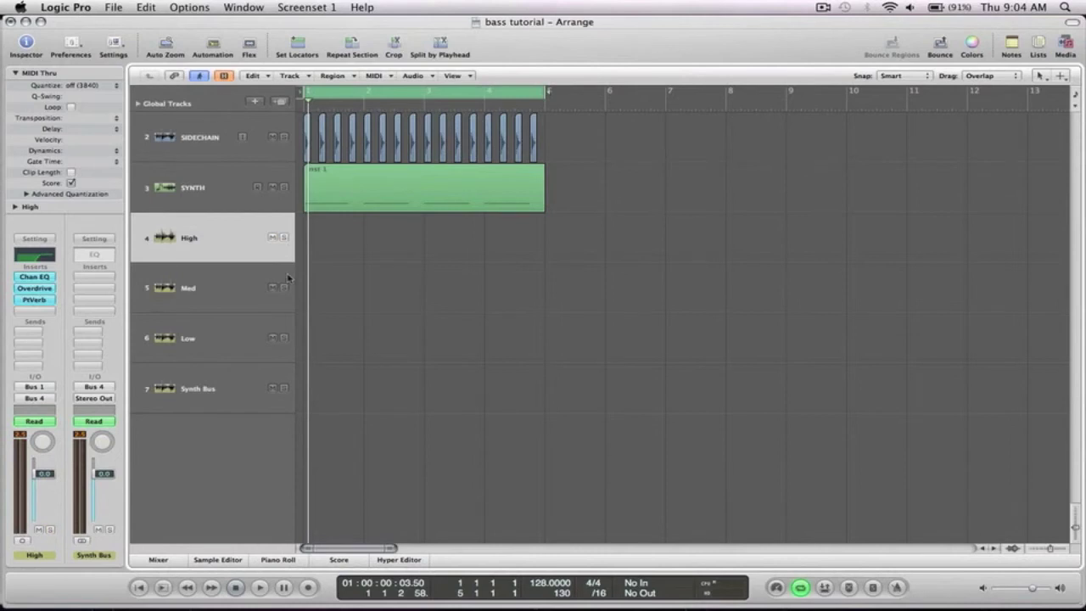
- Add a Channel EQ to the Med track and enable its low cut at 230 Hz with a 24 dB/Oct slope
click(219, 288)
double_click(34, 258)
click(120, 116)
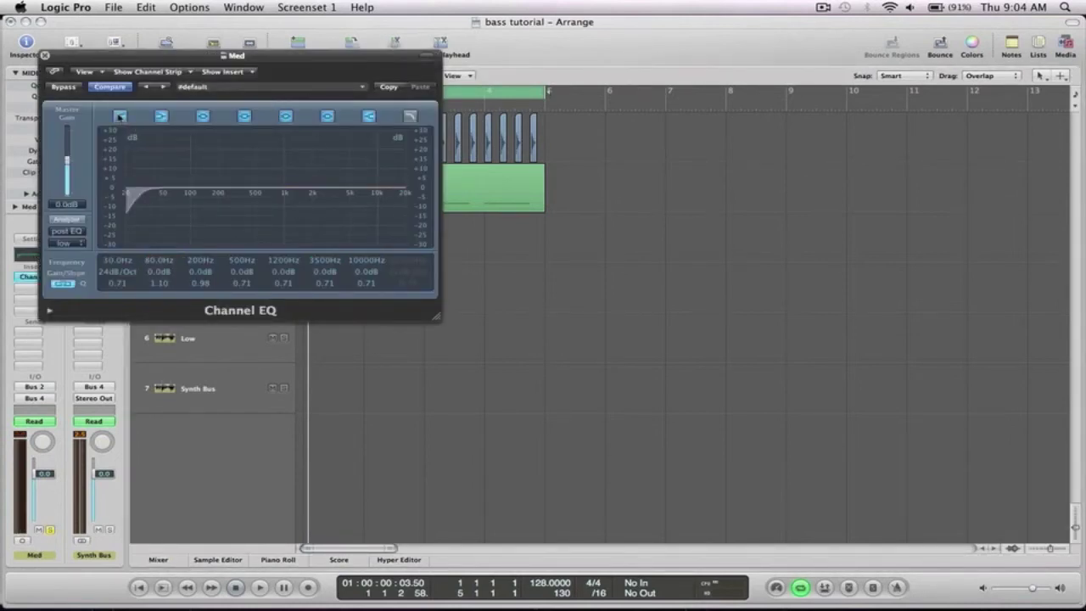
key(space)
drag(119, 265, 127, 170)
- Enable the Med EQ's high cut at 3000 Hz, set its master gain to +2.5 dB, close the EQ and stop playback
click(411, 116)
drag(410, 261, 420, 342)
drag(70, 163, 70, 158)
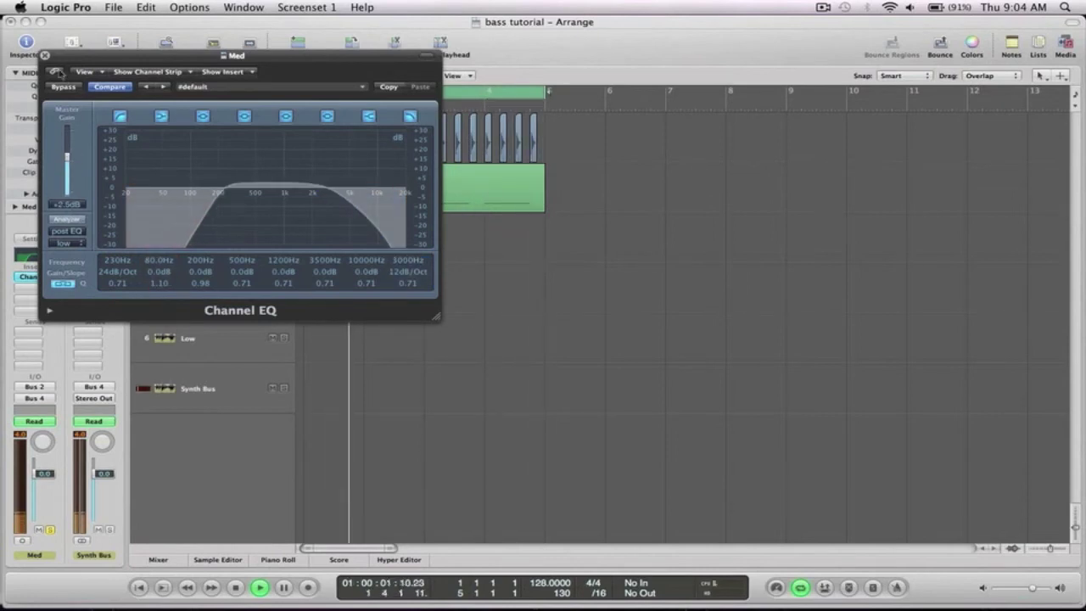
click(45, 54)
key(space)
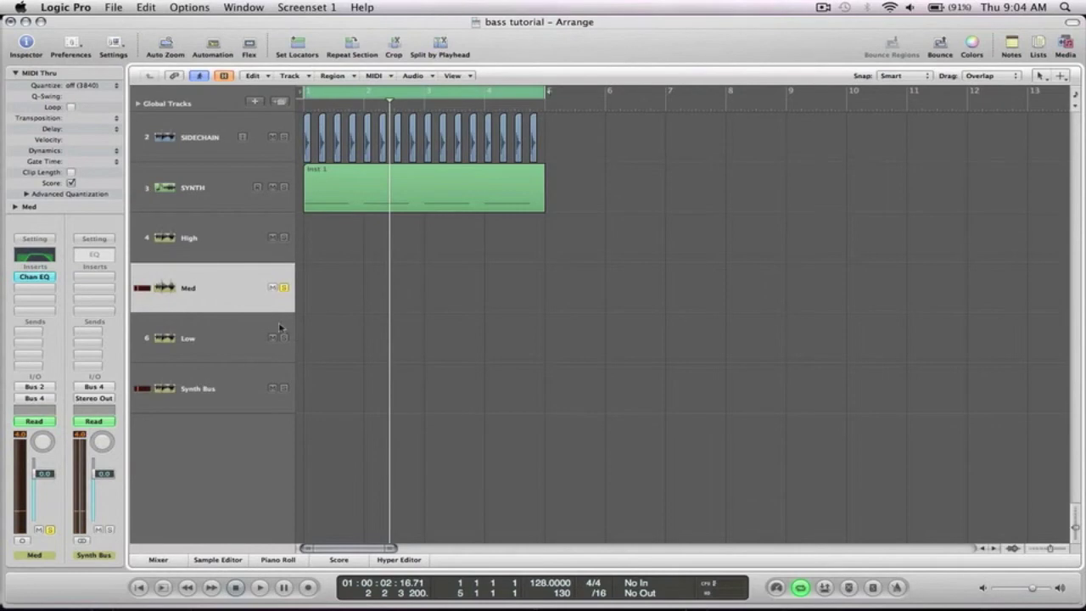
- On the Low track's Channel EQ, set the low cut to 48 Hz at 48 dB/Oct and the high cut to 395 Hz at 12 dB/Oct
click(225, 323)
key(space)
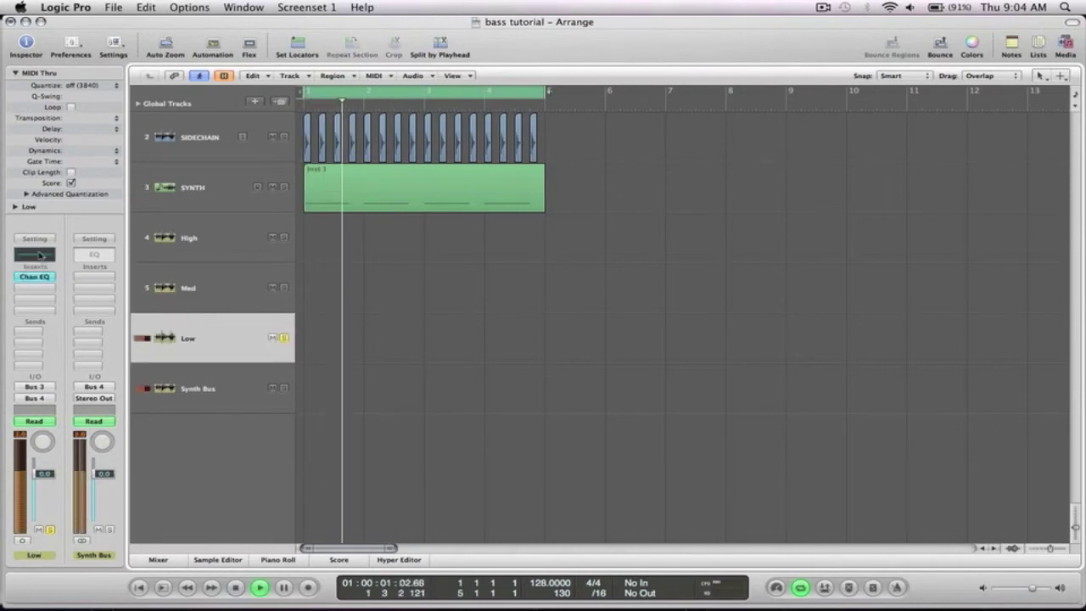
click(39, 254)
click(407, 259)
drag(407, 258, 406, 431)
click(119, 116)
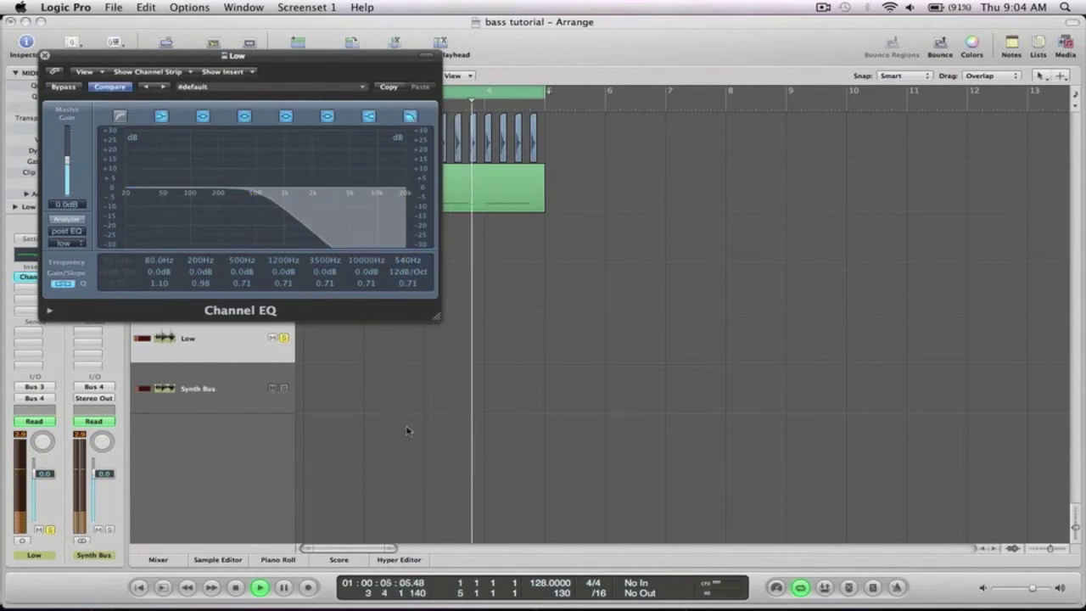
drag(118, 271, 149, 256)
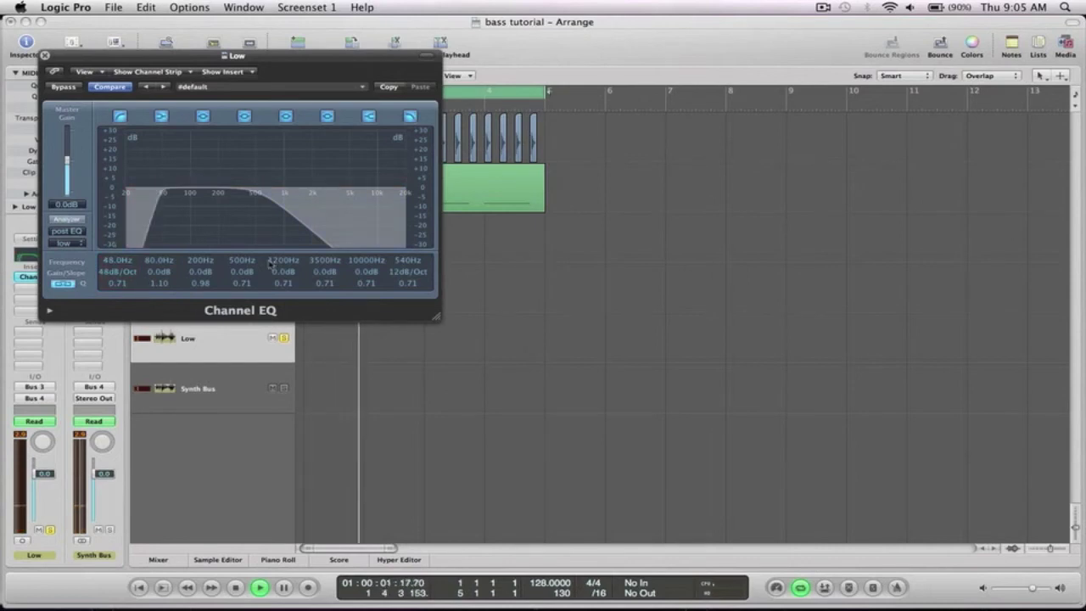
drag(407, 260, 407, 276)
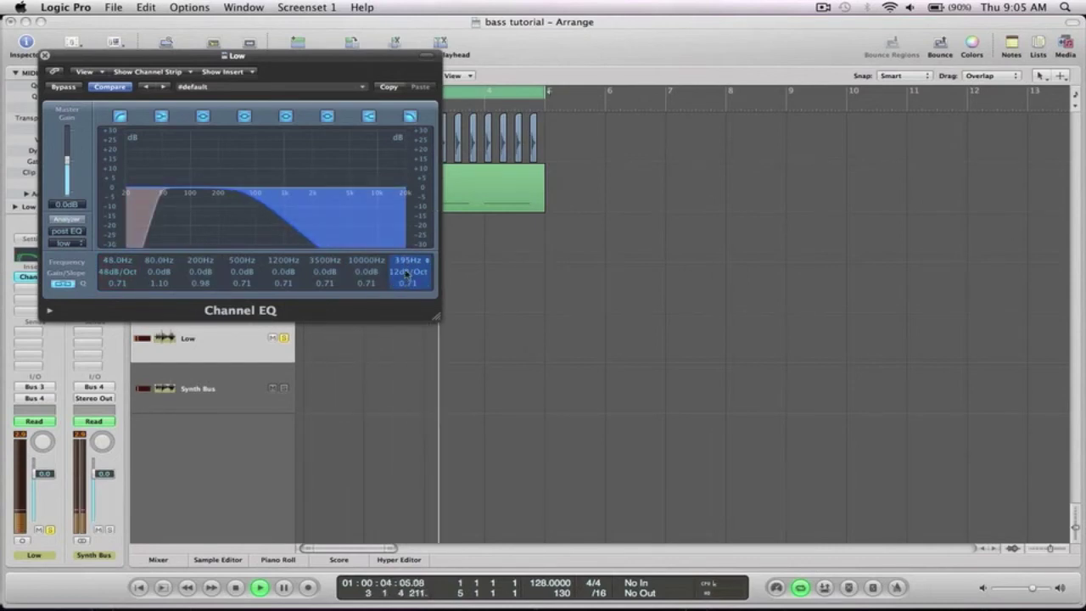
- Set the Low EQ's 200 Hz band to 90 Hz with +5.5 dB gain and a Q of 0.43, and close the EQ
double_click(200, 261)
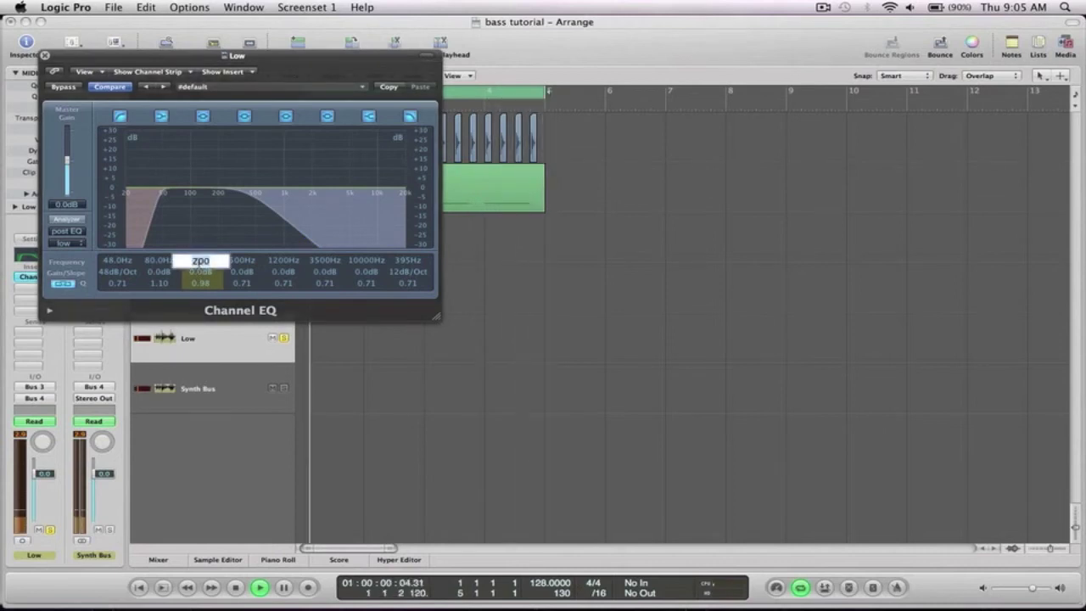
text(90)
key(Return)
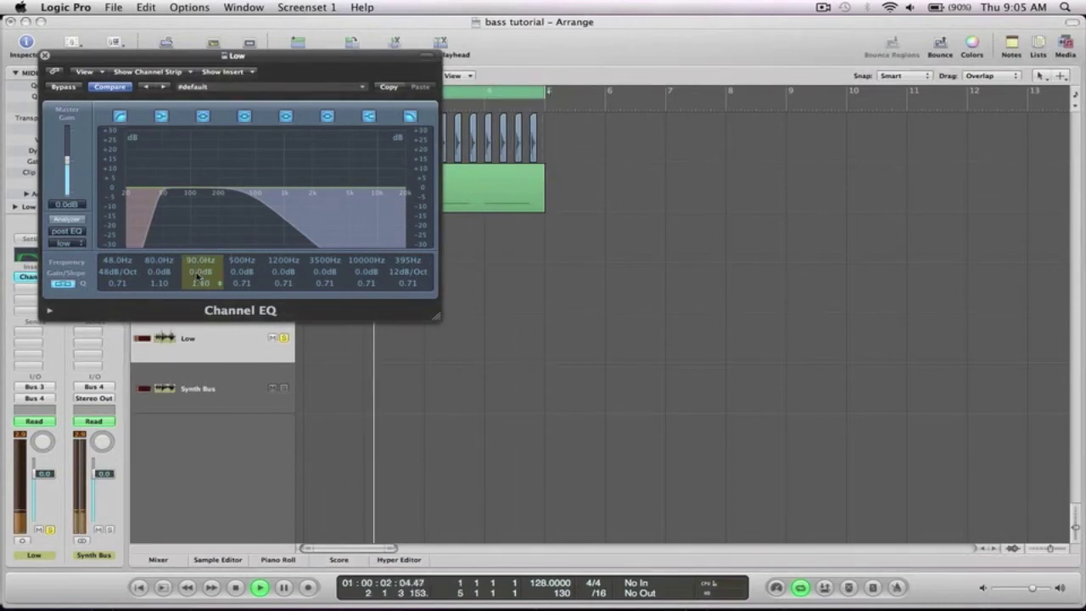
drag(197, 273, 201, 293)
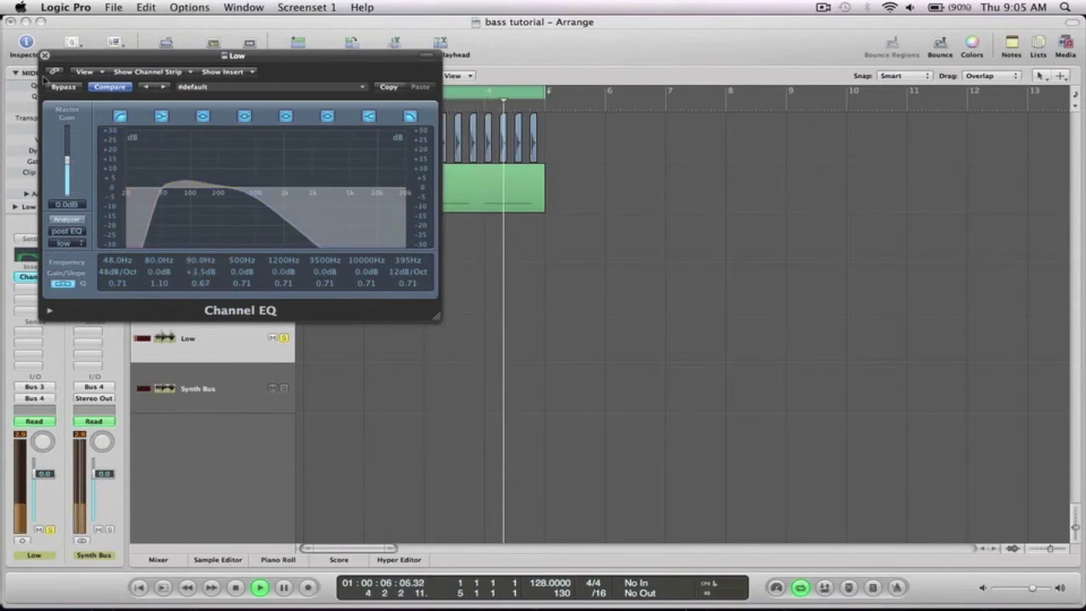
scroll(201, 271, up, 4)
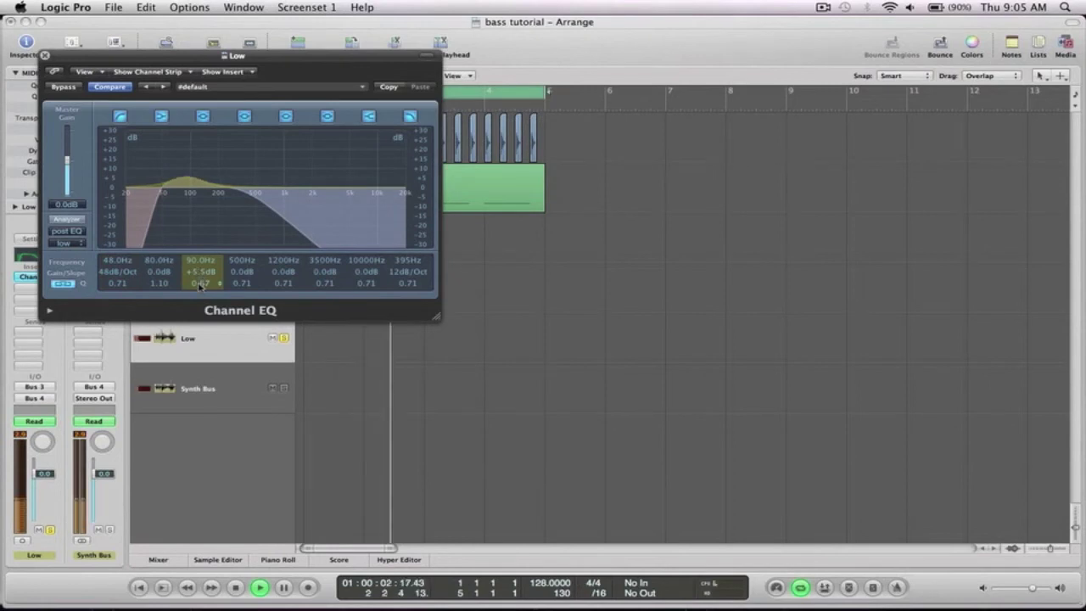
scroll(200, 284, down, 2)
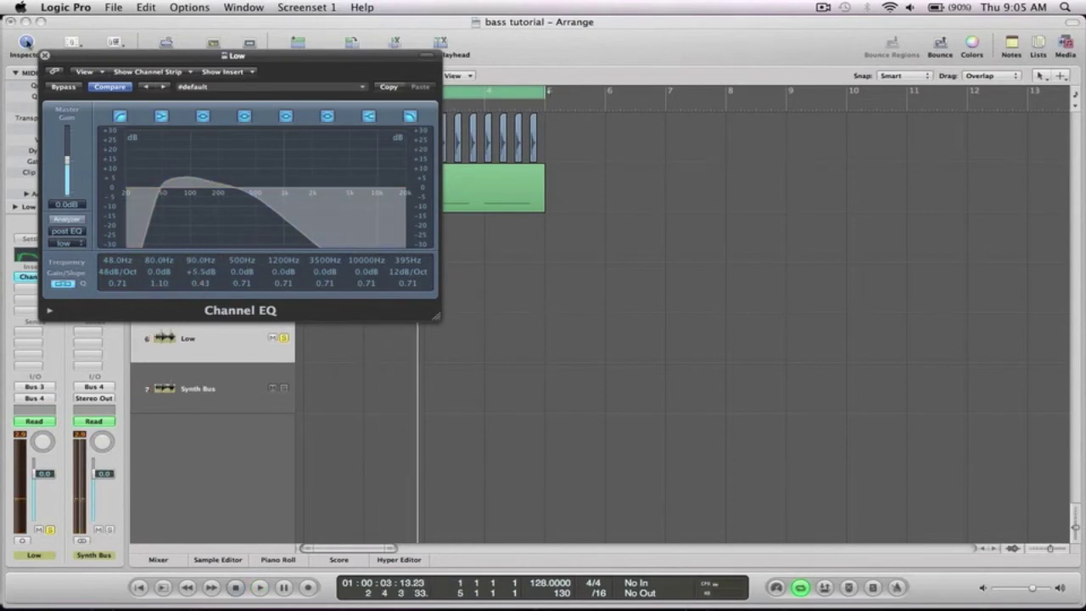
click(46, 56)
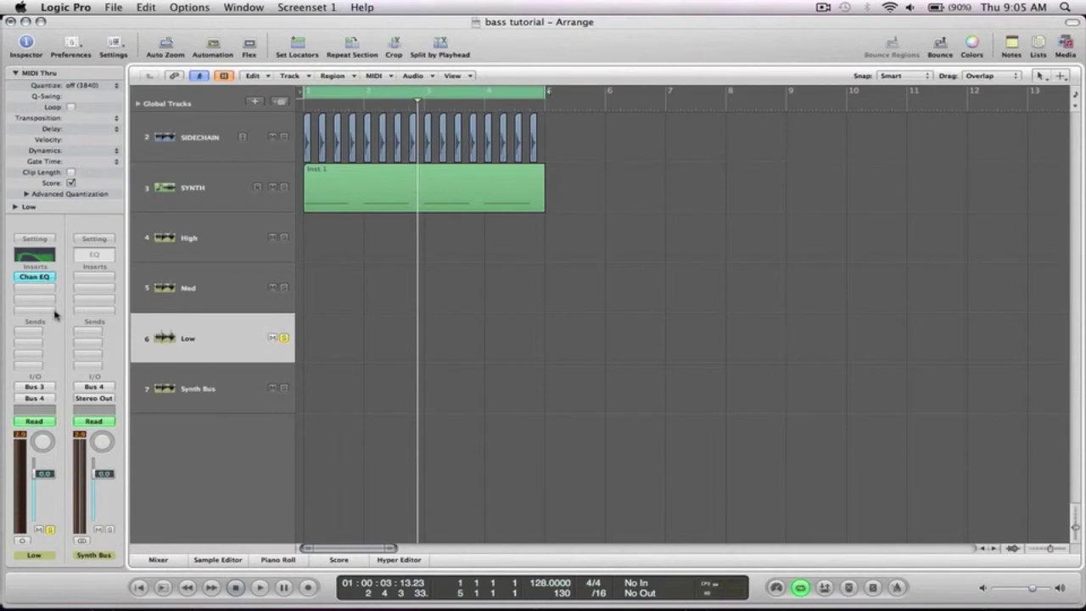
- Insert Camel Audio's CamelPhat after the Channel EQ on the Low track
click(34, 281)
mouse_move(68, 439)
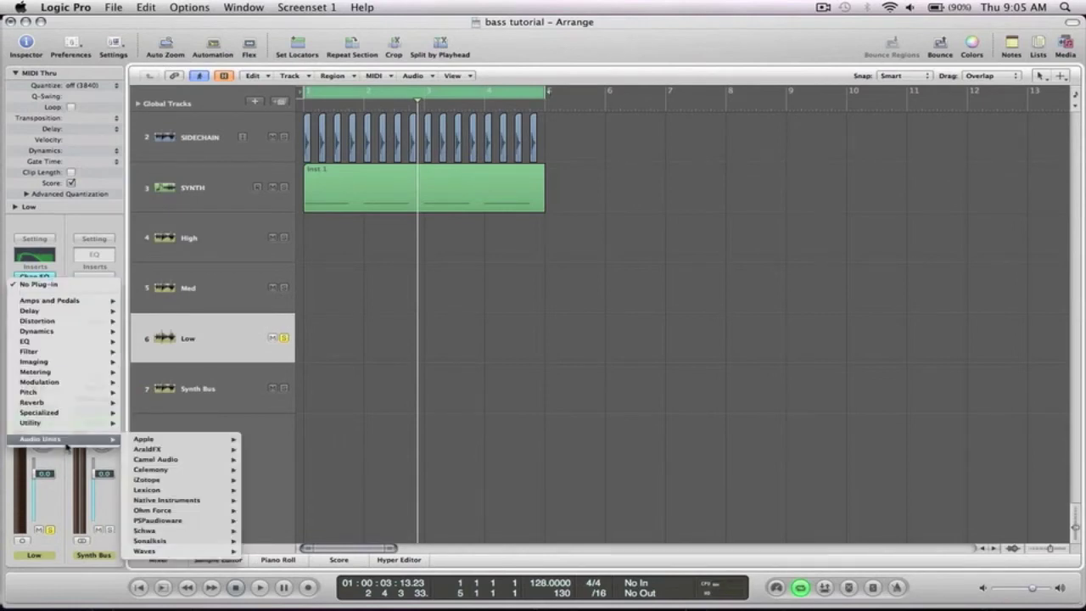
mouse_move(176, 460)
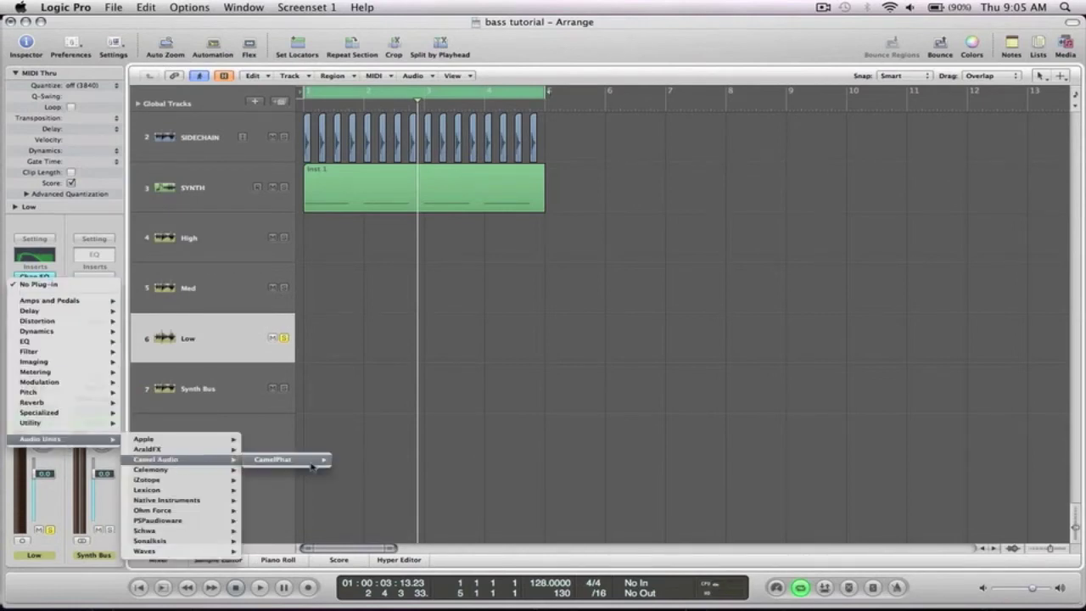
mouse_move(312, 463)
click(350, 466)
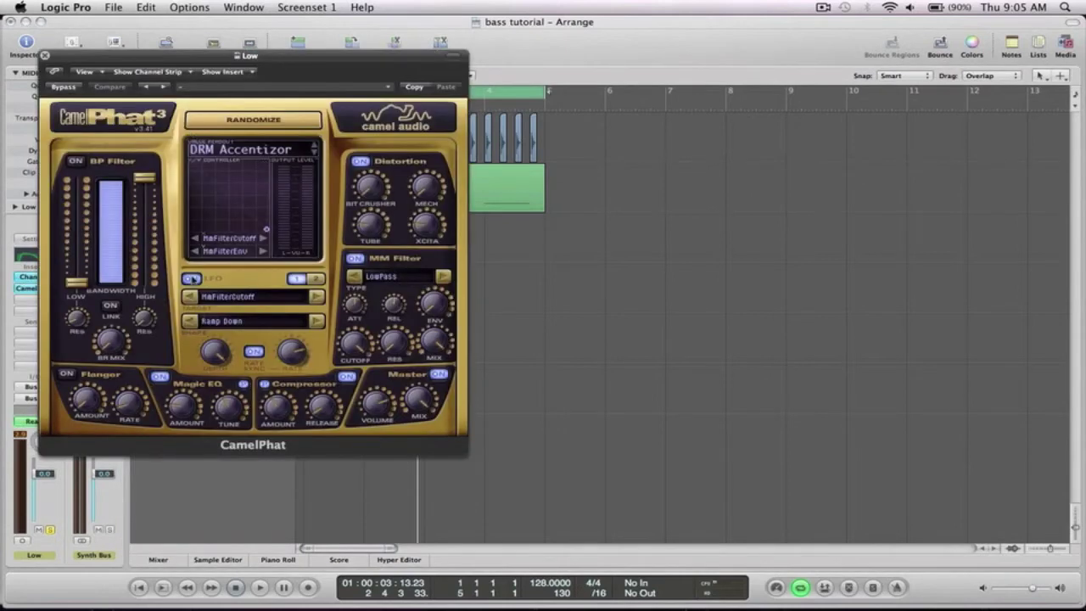
- Switch off both LFOs and the Magic EQ in CamelPhat, with the loop playing
click(192, 278)
click(315, 279)
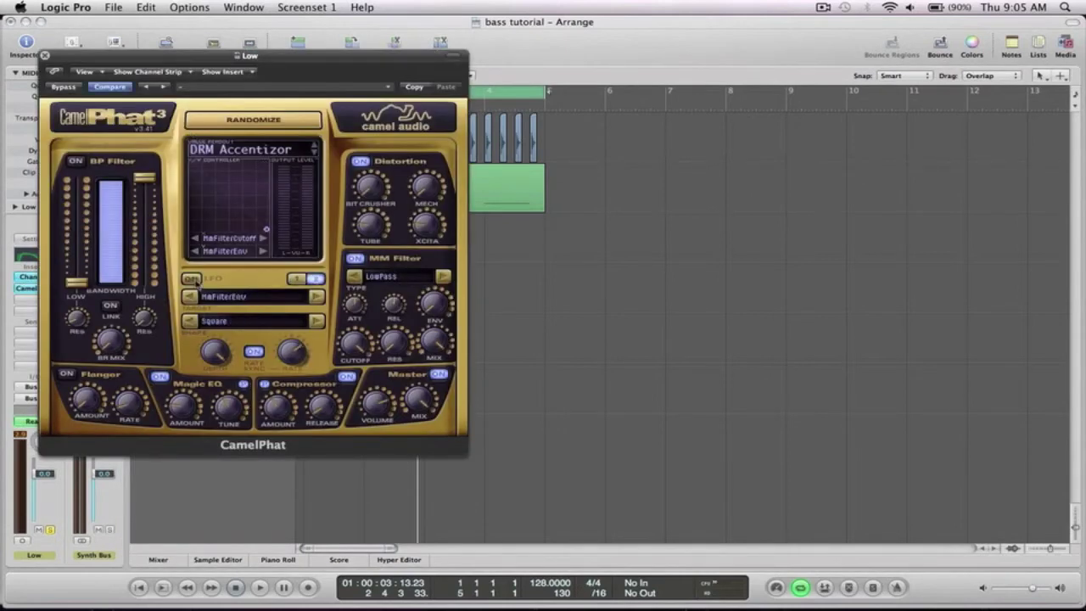
key(space)
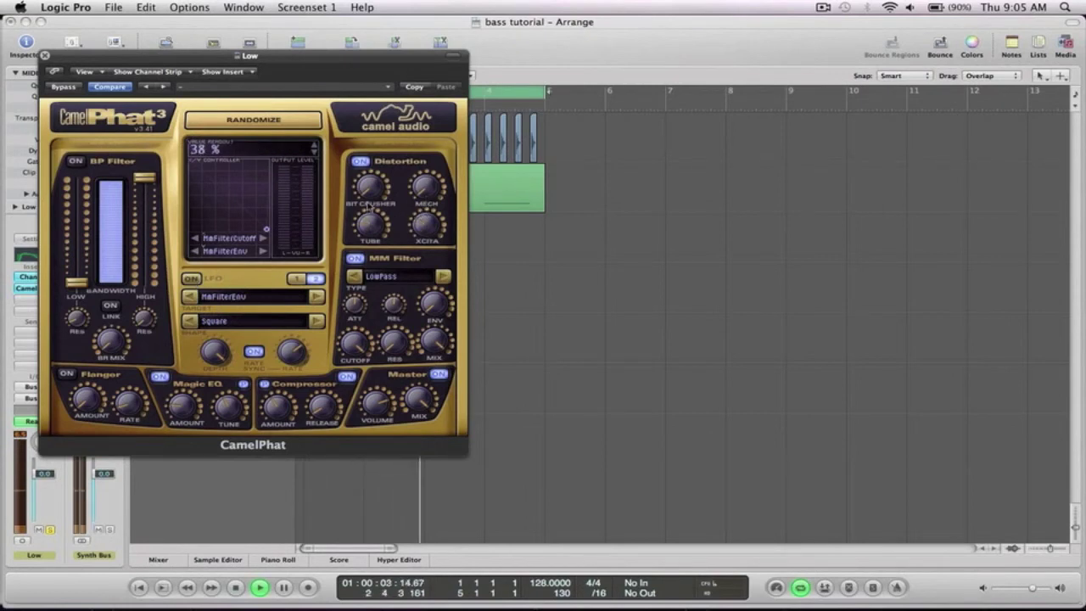
click(158, 376)
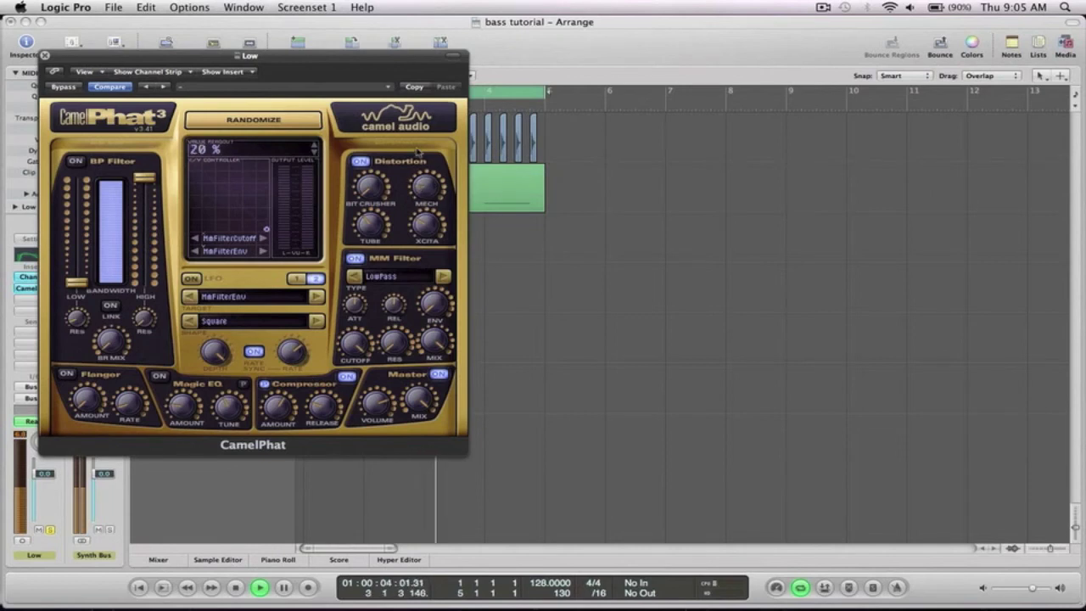
- Set CamelPhat's Tube distortion to 43%, stop playback and close the plug-in
drag(441, 242, 442, 221)
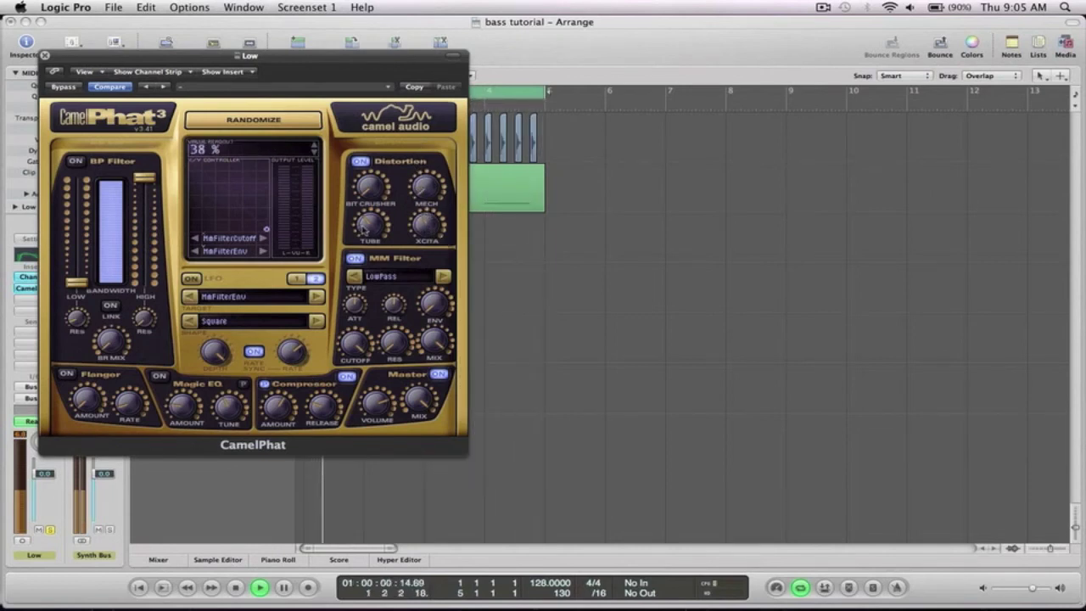
drag(370, 225, 370, 221)
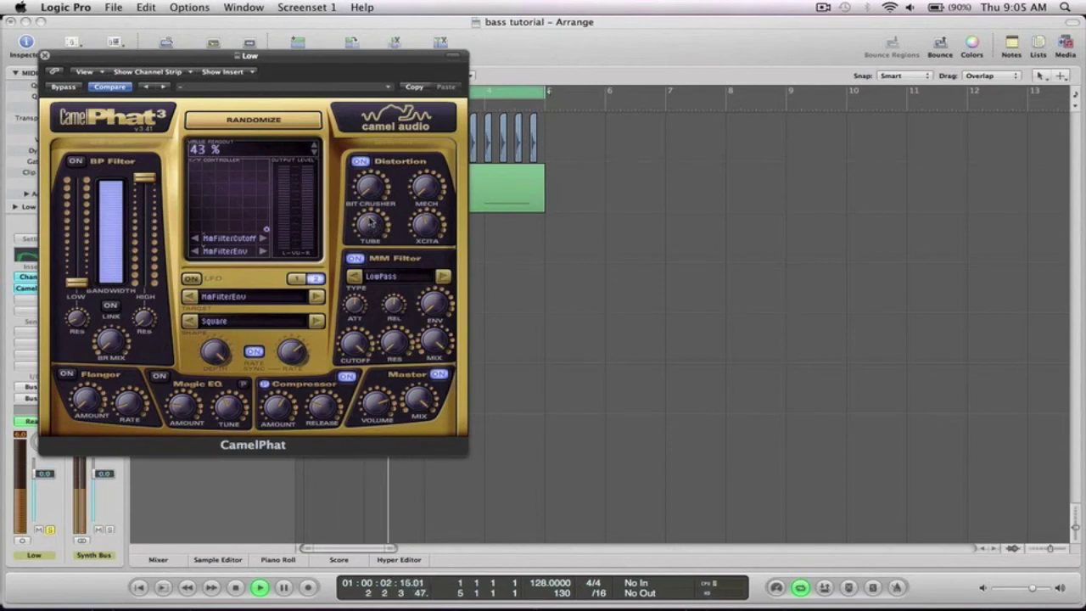
key(space)
click(45, 55)
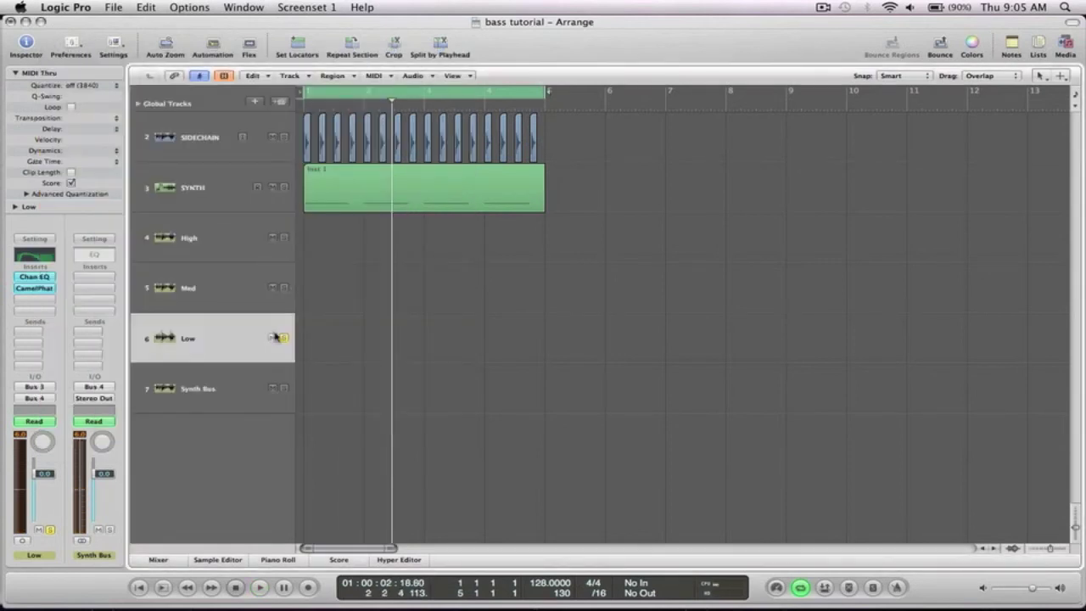
- In the mixer, select the High, Med and Low channels together and lower their faders to -7.0 dB
click(158, 560)
click(458, 537)
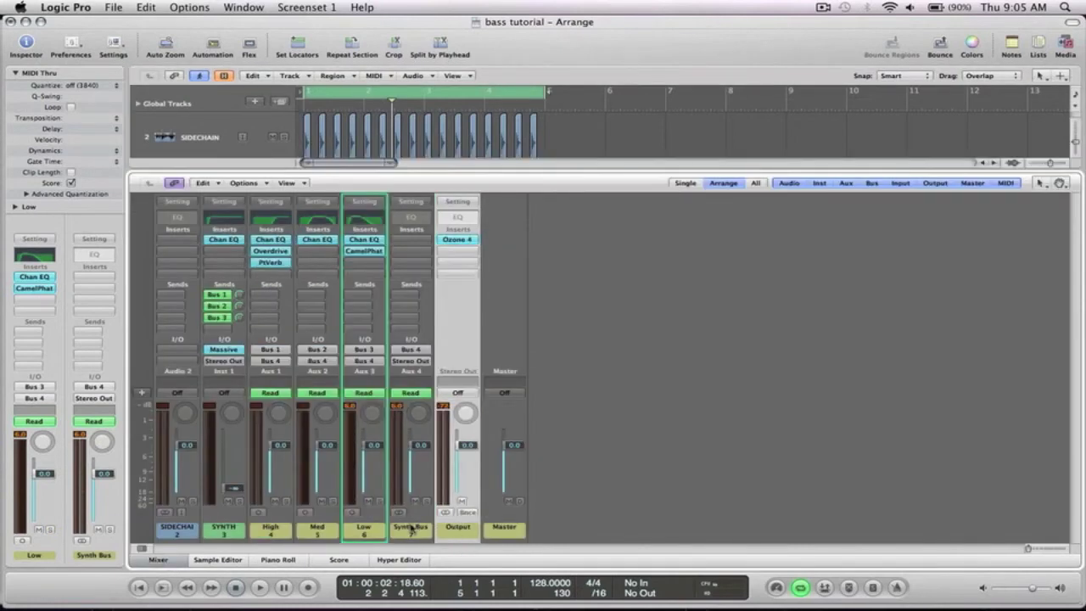
click(363, 530)
shift+click(330, 532)
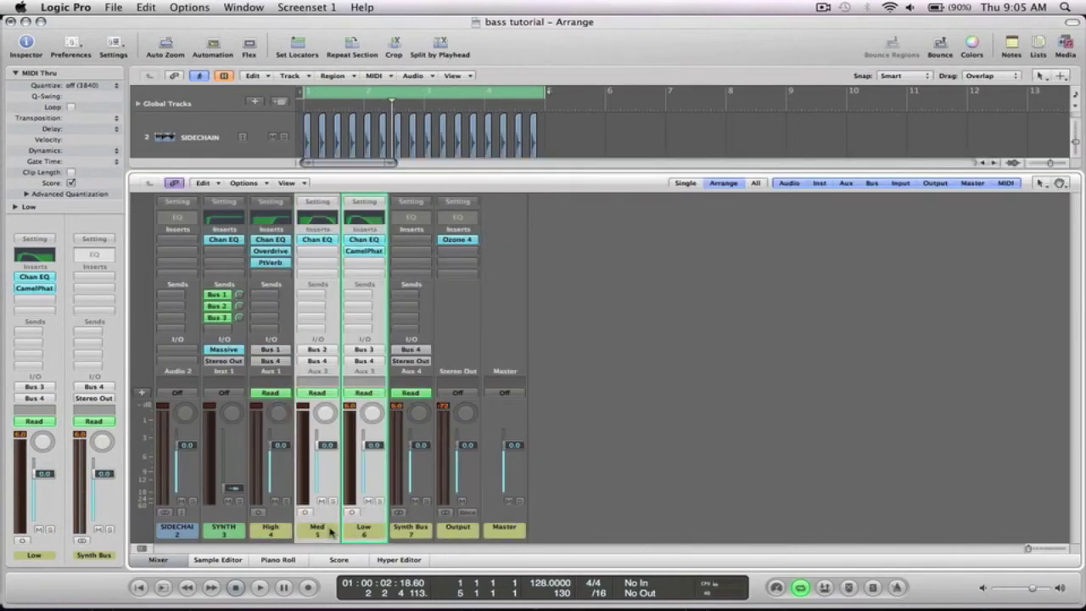
shift+click(280, 530)
drag(327, 445, 327, 461)
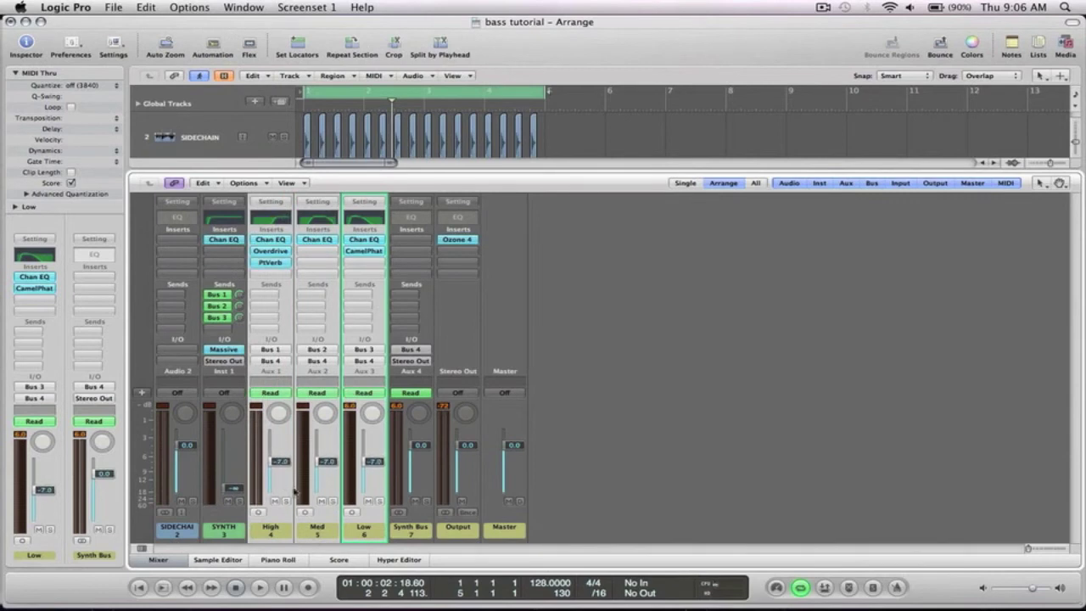
- Play the loop, raise only the Med channel's fader to -2.1 dB, and stop playback
key(space)
click(403, 521)
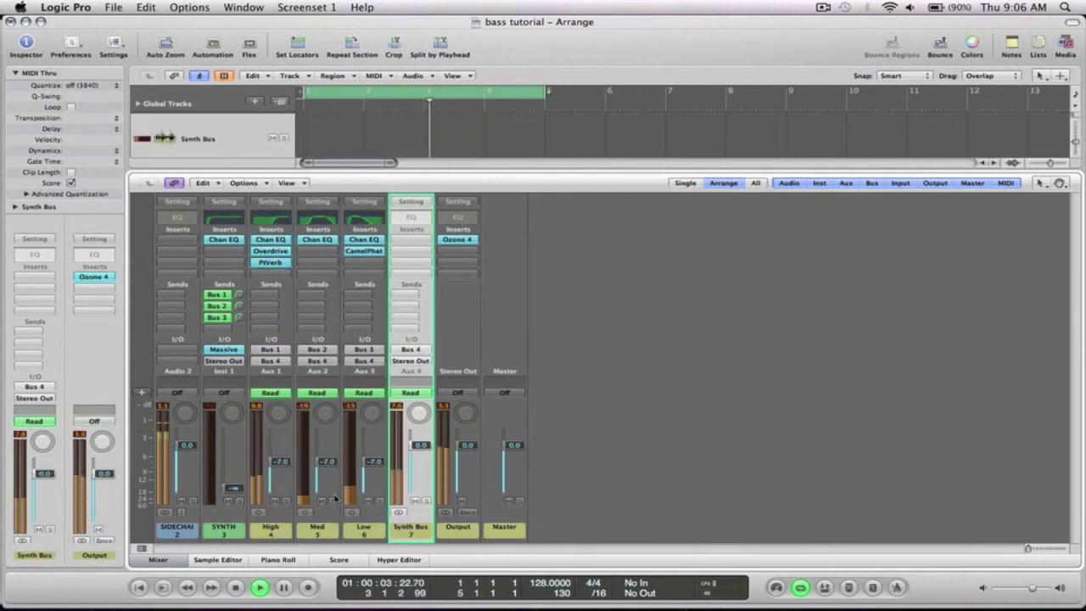
drag(321, 462, 323, 450)
key(space)
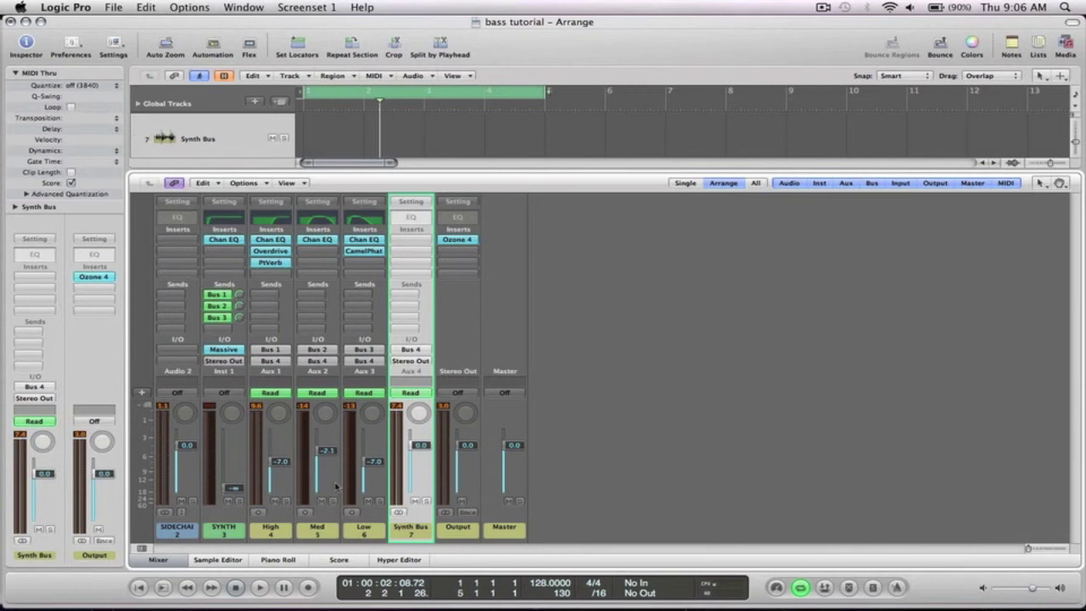
- Set the High channel's fader to -5.9 dB while listening to the loop, and stop playback
key(space)
mouse_move(280, 462)
mouse_down()
mouse_move(279, 439)
mouse_move(279, 464)
mouse_up()
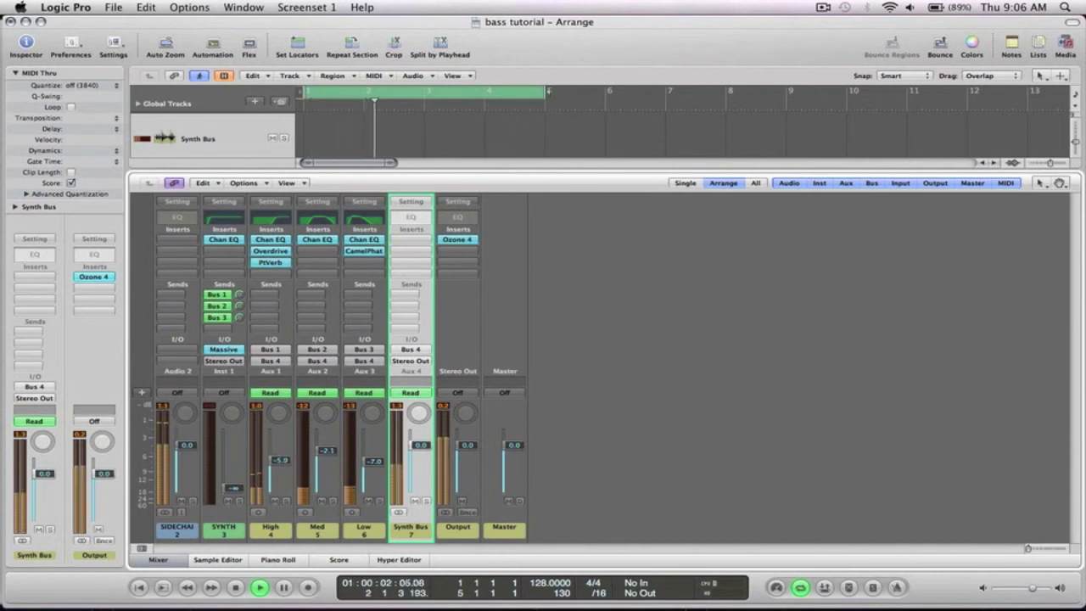
key(space)
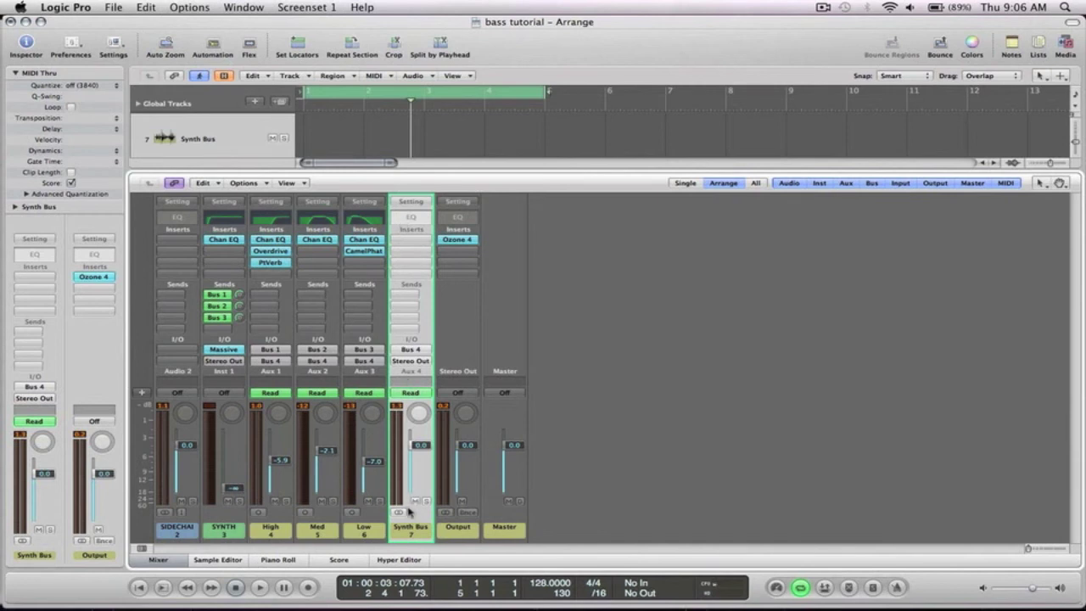
- Add a Channel EQ to the Synth Bus and turn on its analyzer and low-cut filter while the loop plays
click(416, 222)
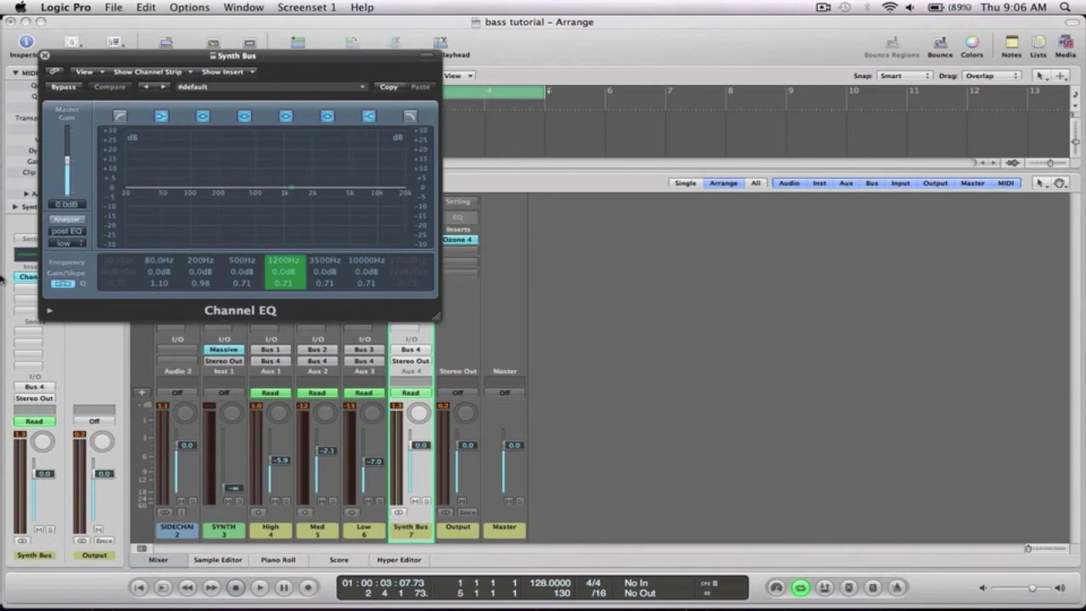
key(space)
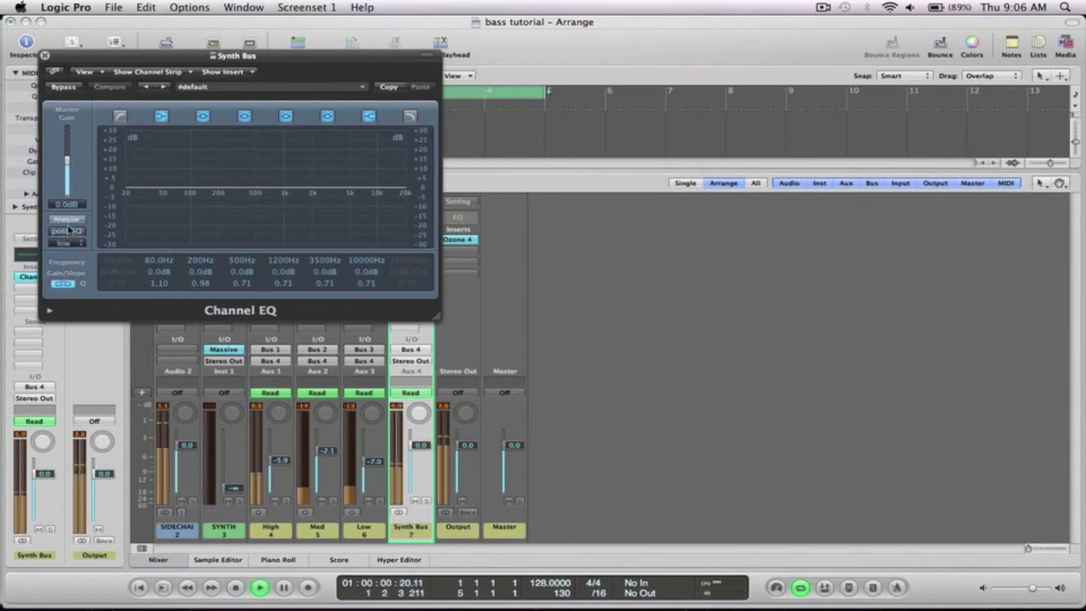
click(66, 219)
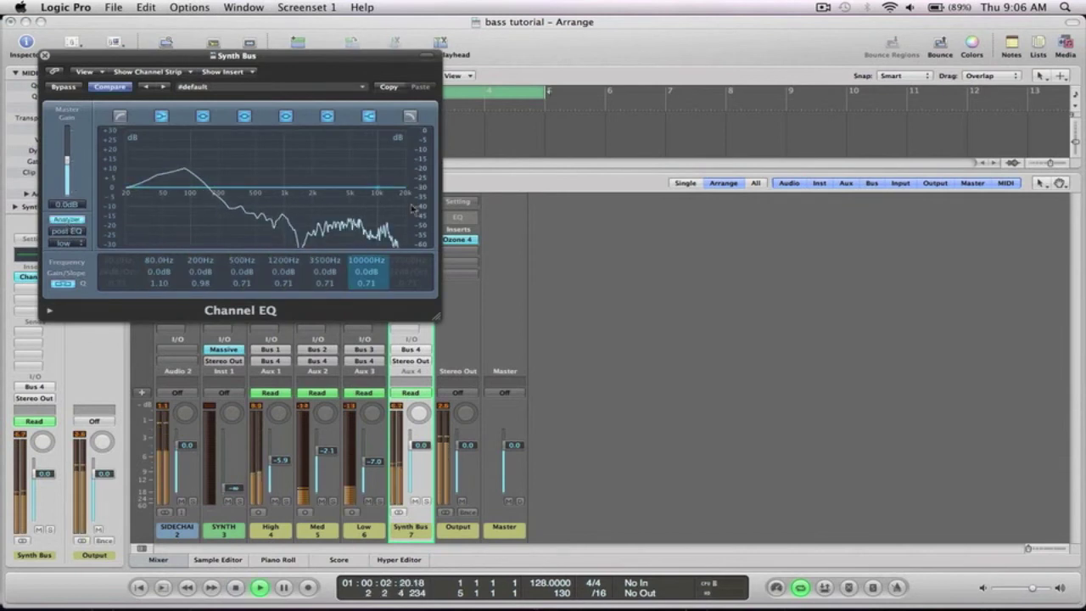
click(120, 116)
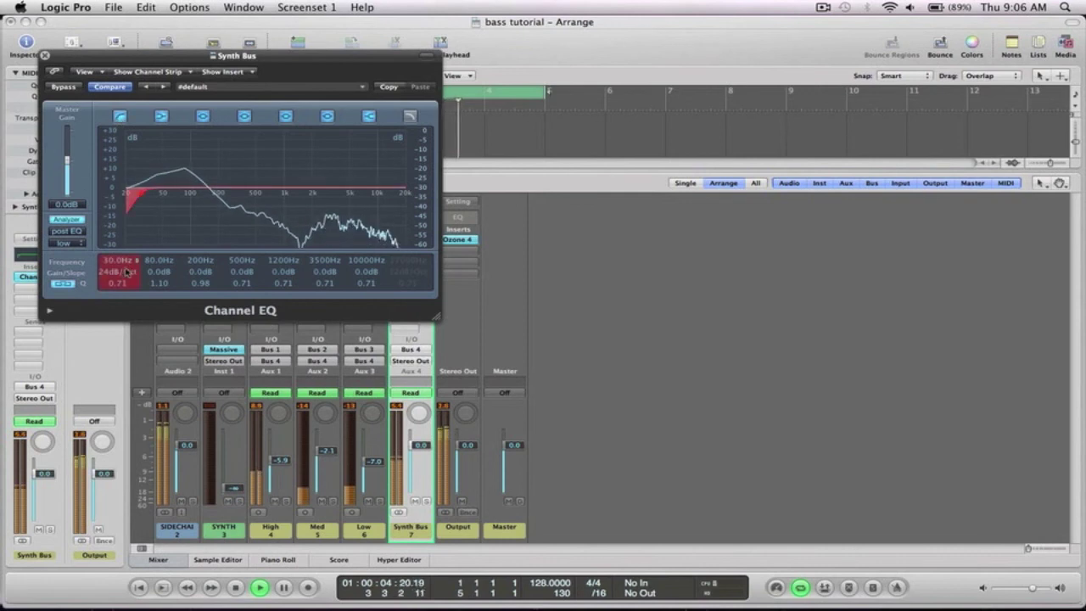
- Set the Synth Bus EQ's low cut to 36 Hz at 48 dB/Oct, boost 200 Hz and 3500 Hz by 3.5 dB, and stop playback
drag(111, 280, 117, 246)
drag(325, 273, 325, 264)
drag(201, 272, 204, 266)
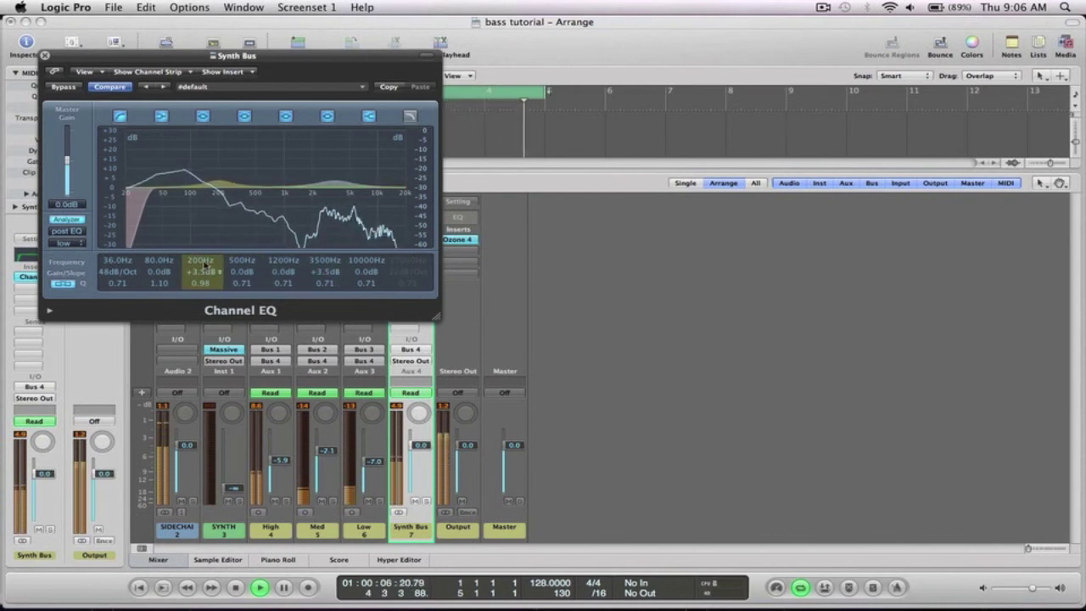
click(45, 54)
key(space)
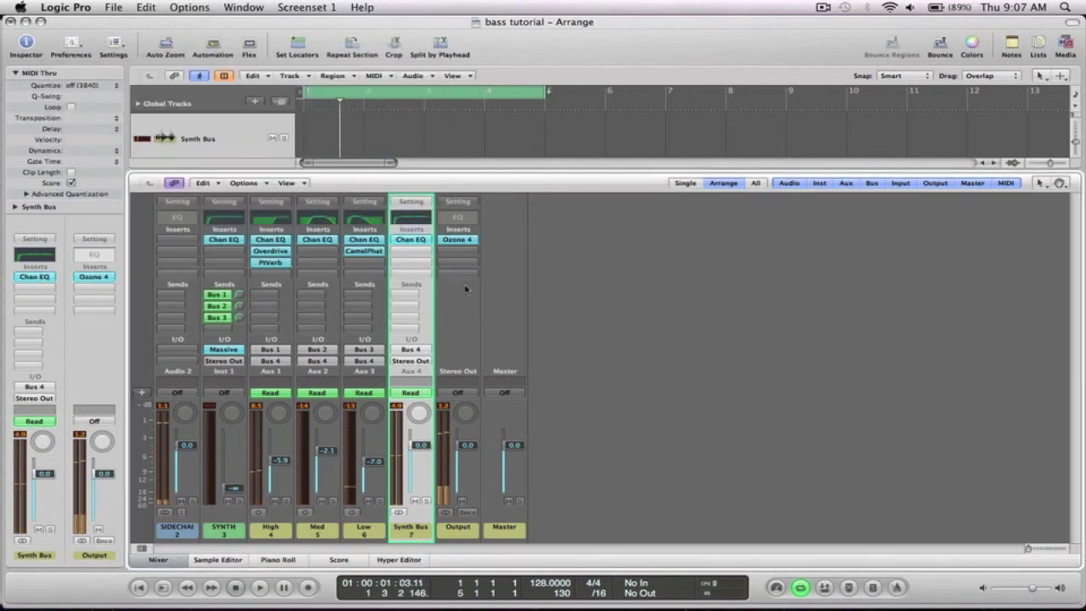
- Insert the stereo Waves Maserati GTi on the Synth Bus after the Channel EQ, listen to the loop with it, and close the plug-in
click(405, 255)
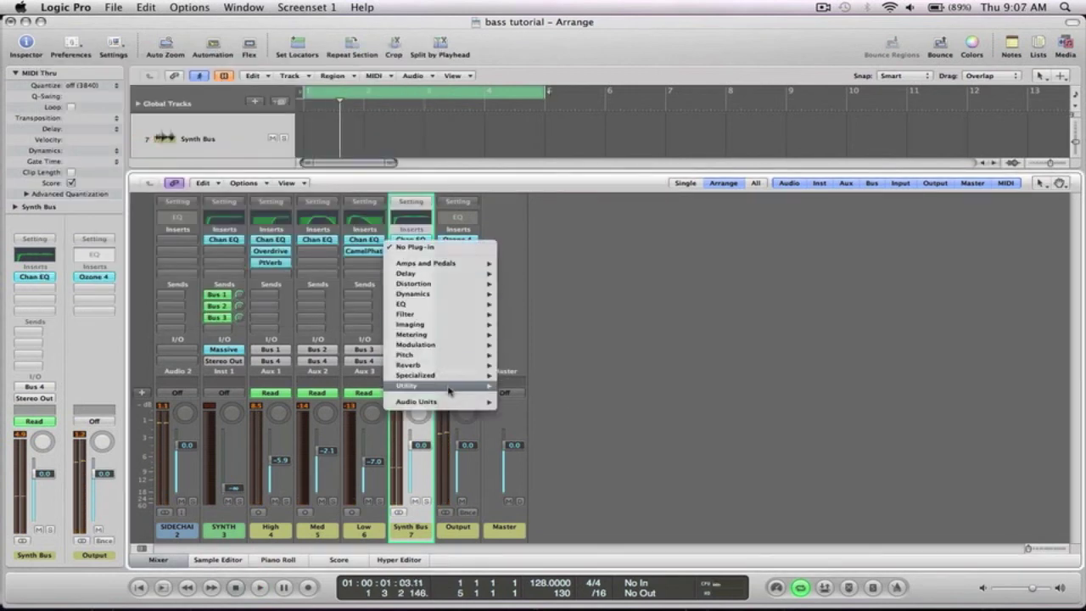
mouse_move(454, 402)
mouse_move(592, 535)
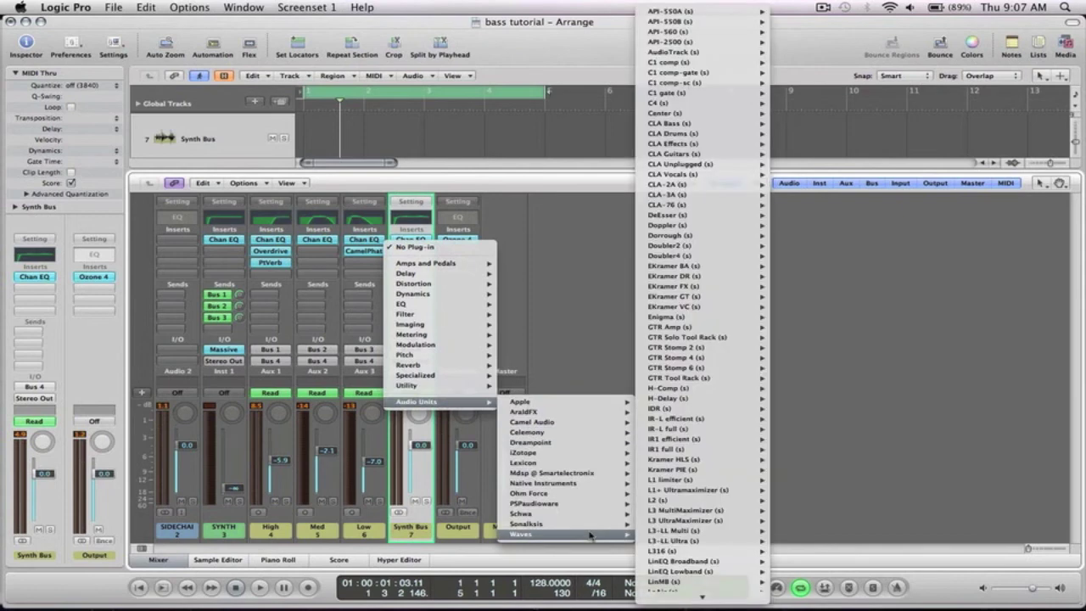
scroll(711, 399, down, 5)
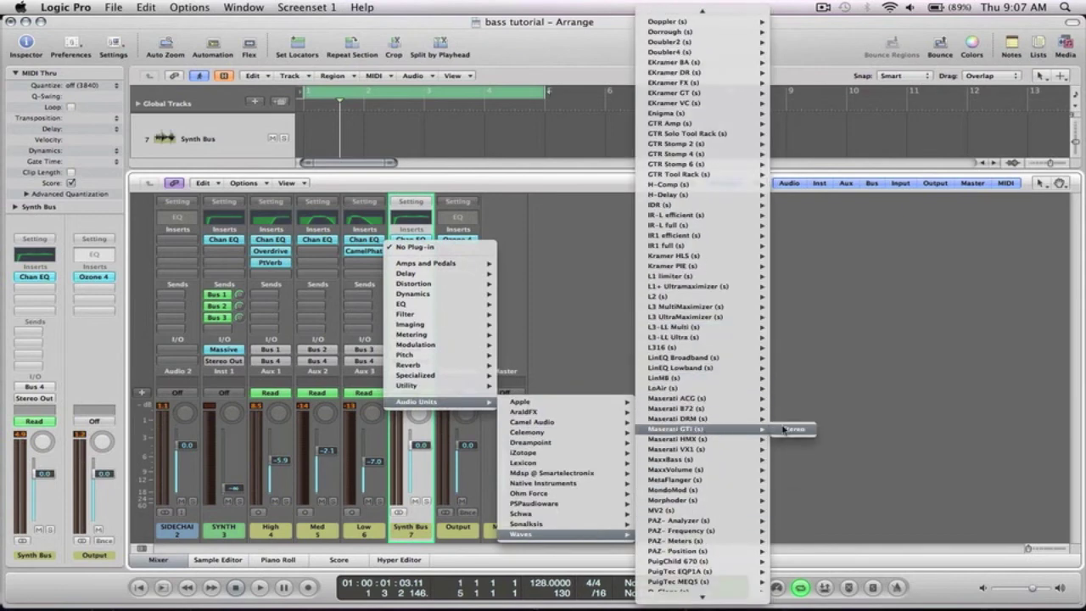
click(784, 429)
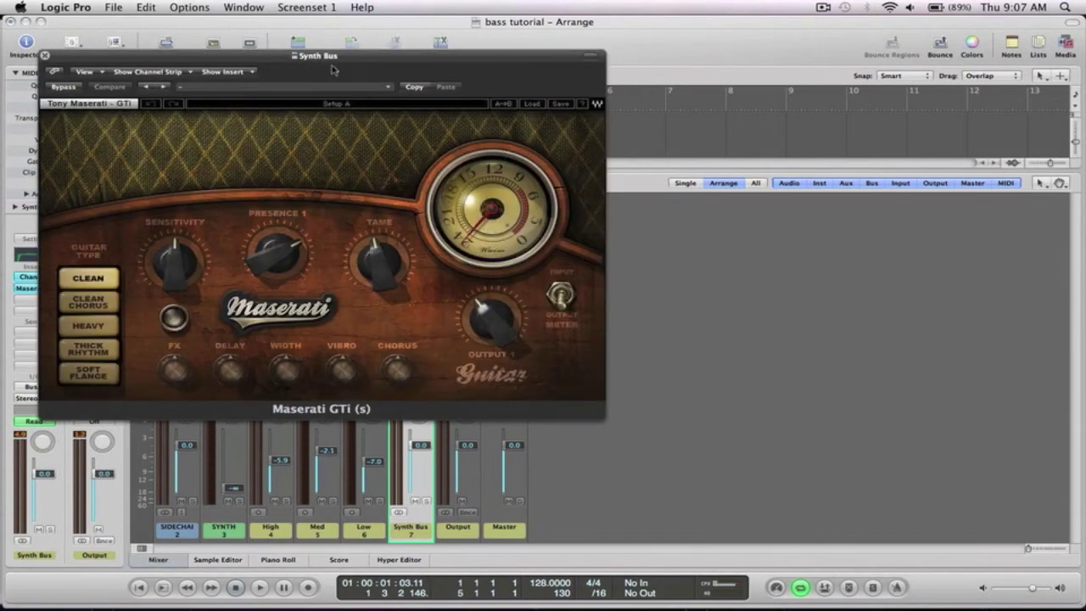
drag(330, 61, 610, 102)
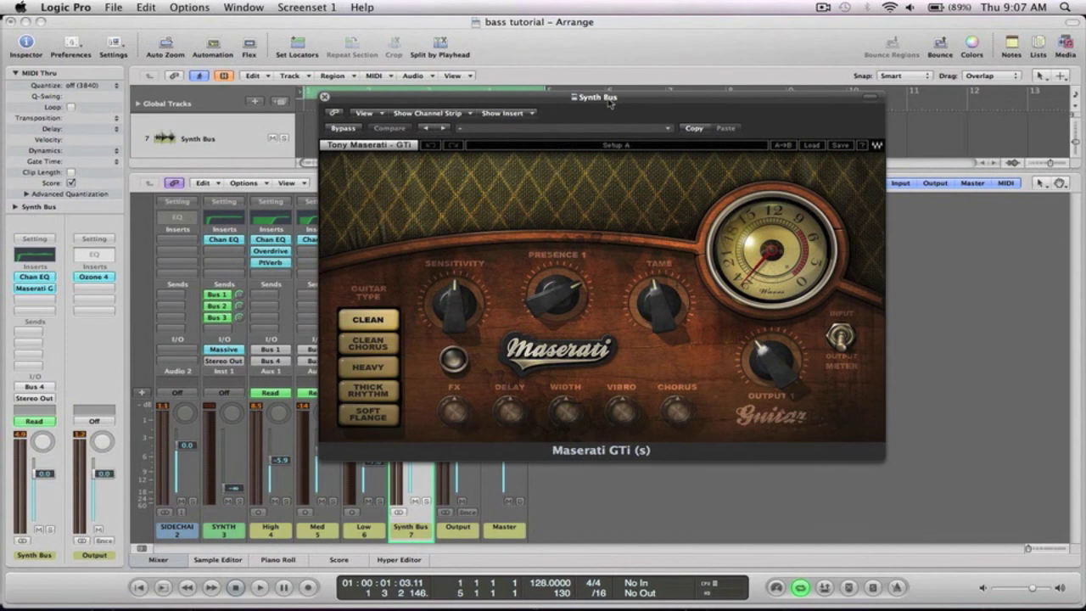
key(space)
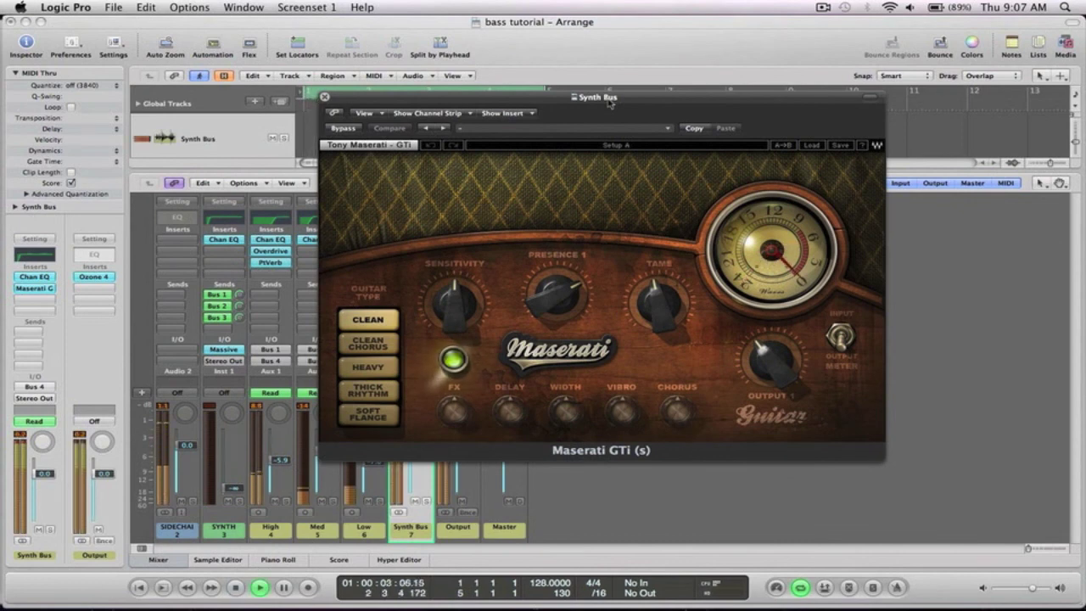
key(space)
click(324, 98)
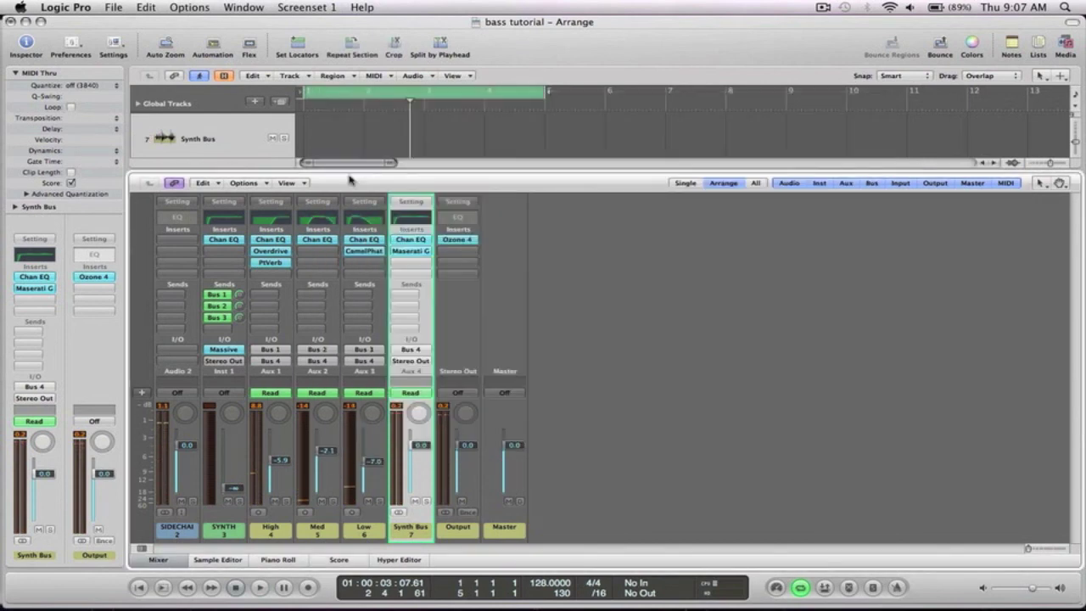
- Add a stereo Compressor to the Synth Bus with ratio 4.2:1, attack 2.5 ms, release 160 ms, knee 0.2 and gain 0.0 dB
click(415, 267)
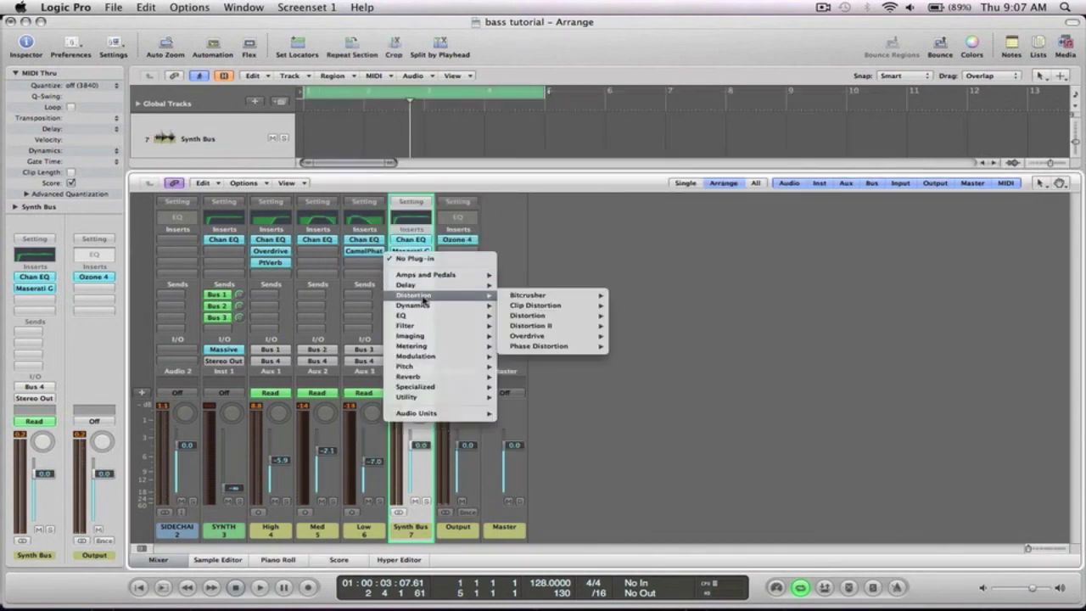
mouse_move(423, 312)
mouse_move(539, 317)
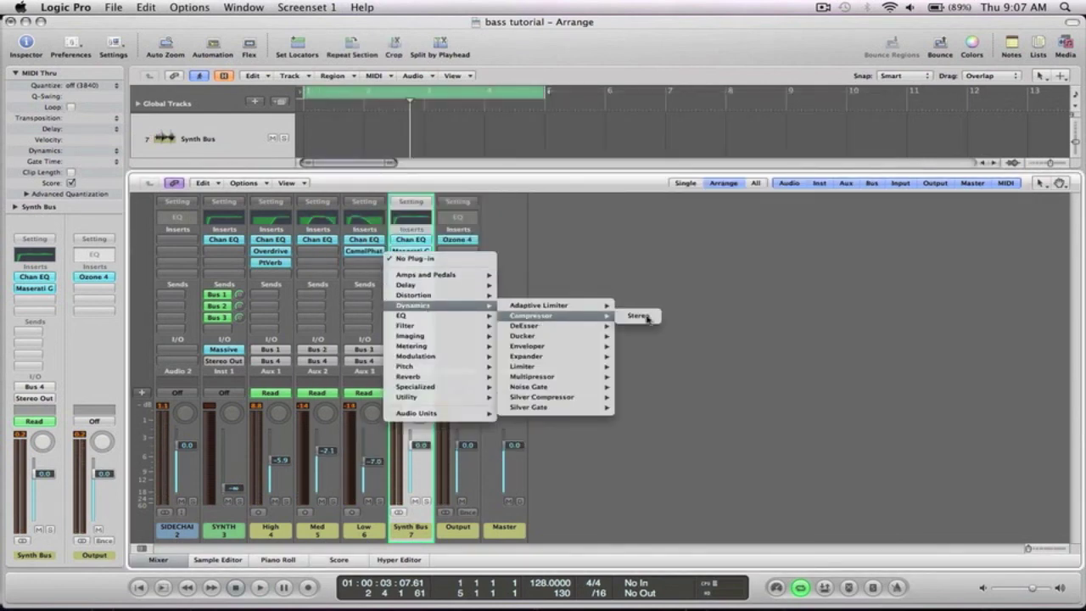
click(645, 313)
mouse_move(91, 247)
mouse_down()
mouse_move(82, 241)
mouse_move(93, 240)
mouse_up()
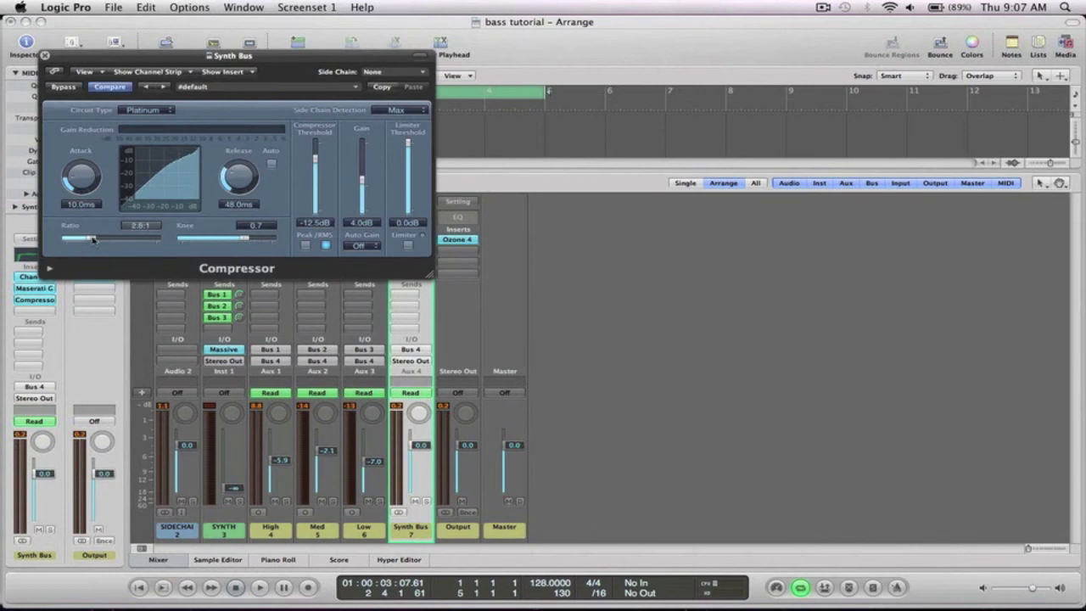
drag(239, 180, 242, 163)
drag(81, 175, 81, 190)
drag(246, 241, 202, 241)
drag(362, 187, 363, 192)
- Lower the compressor threshold to -16.0 dB while the loop plays, stop playback, and close the plug-in
key(space)
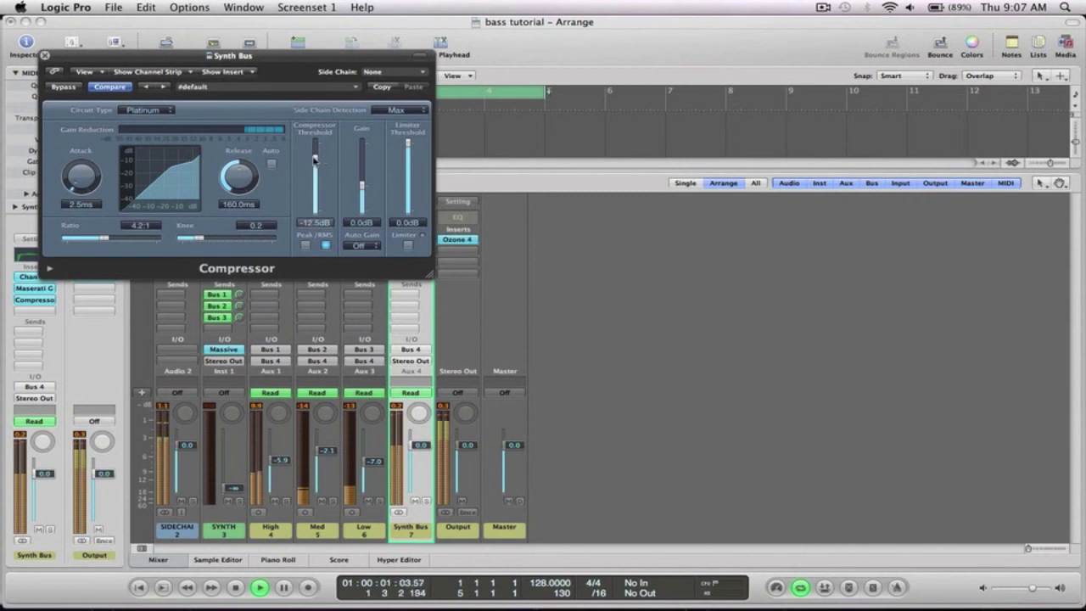
drag(316, 161, 318, 166)
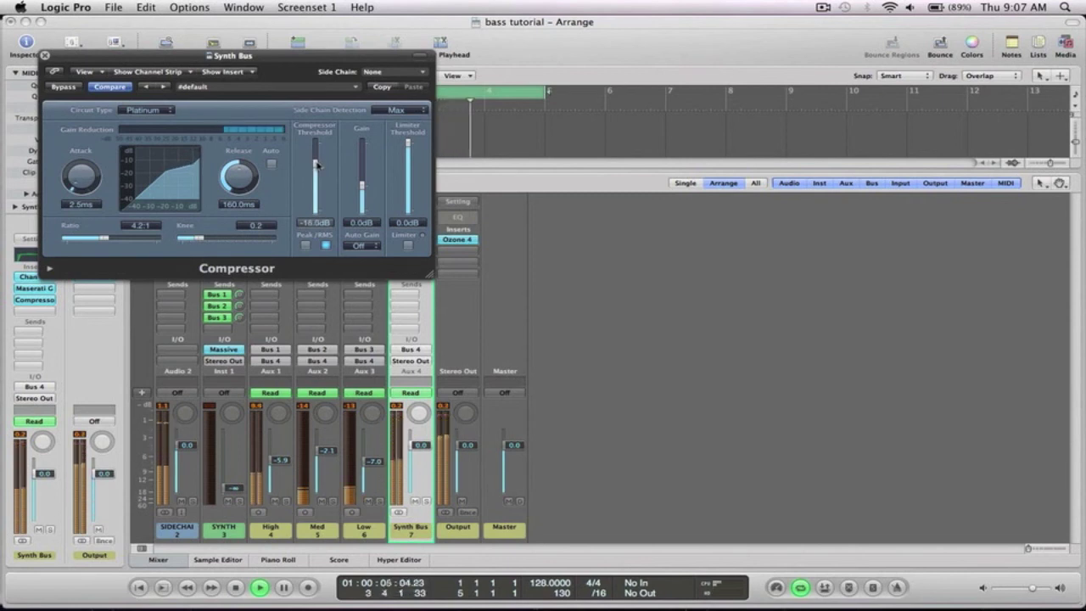
key(space)
click(45, 56)
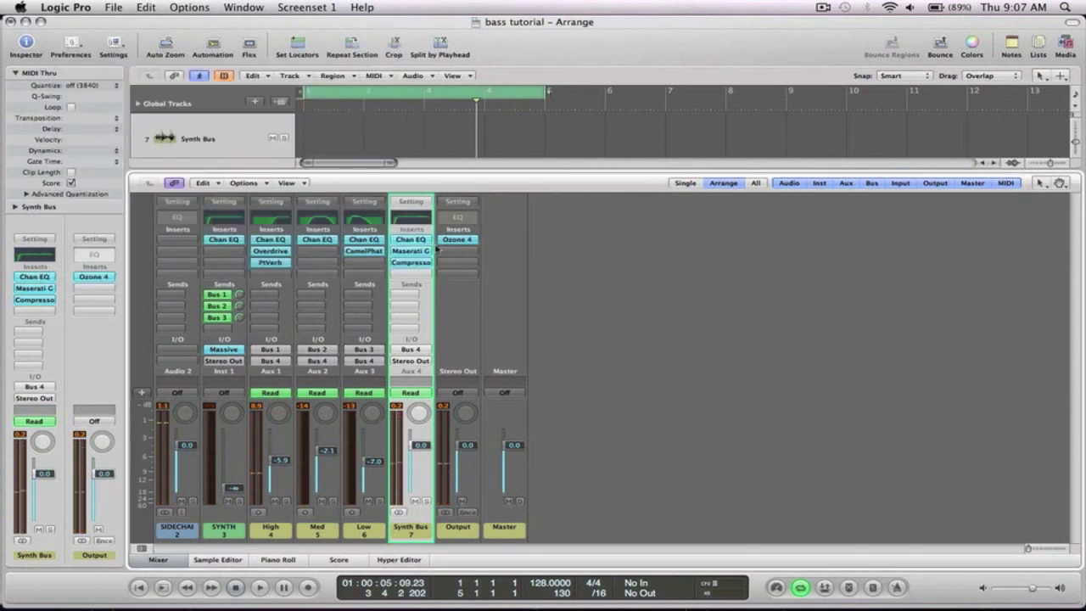
- Insert a second stereo Compressor on the Synth Bus and load its Gold Sidechain preset
click(413, 274)
mouse_move(441, 317)
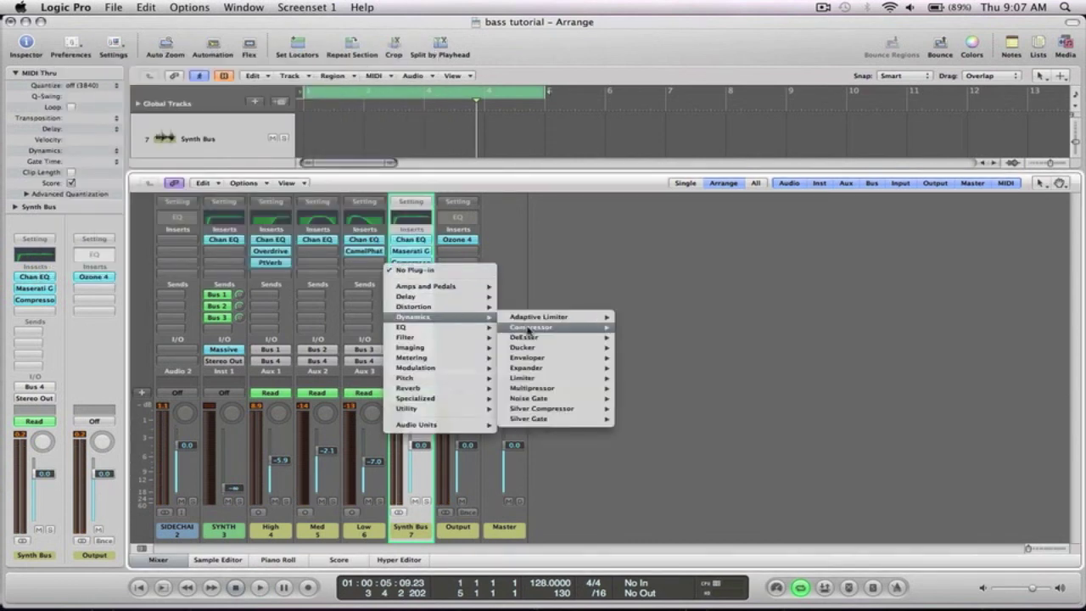
mouse_move(599, 327)
click(636, 328)
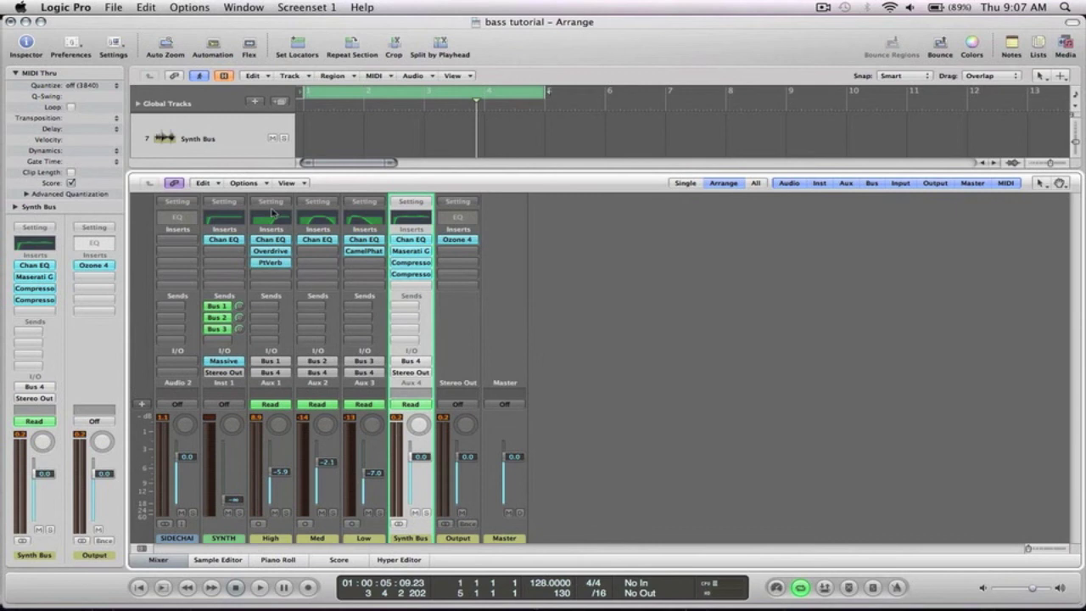
click(212, 89)
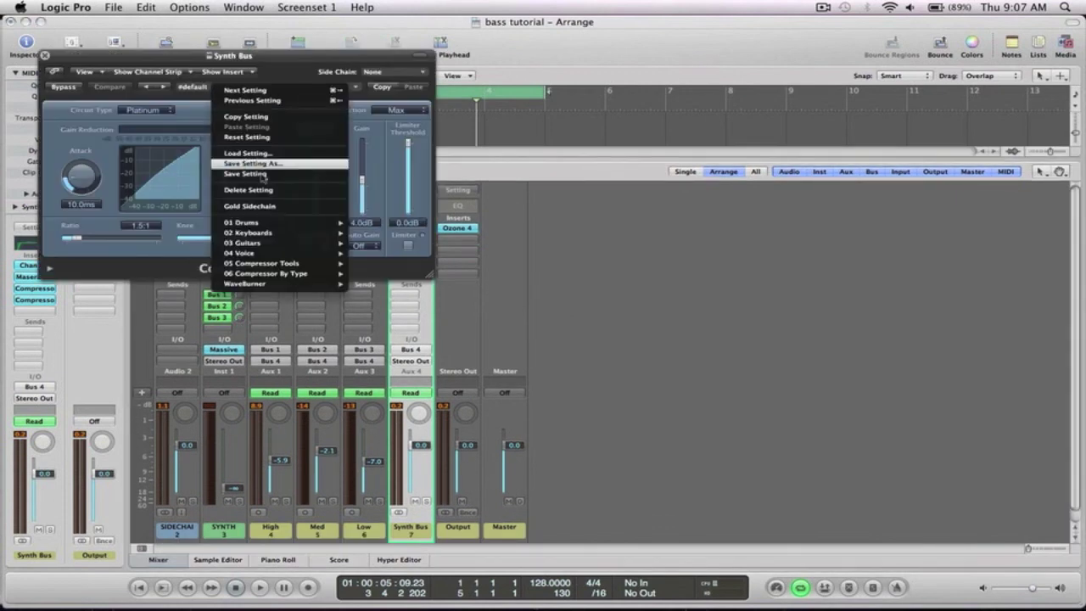
click(247, 208)
- Set the second compressor's side chain source to Audio 2 - SIDECHAIN, listen to the pumping loop, and close the plug-in
click(419, 75)
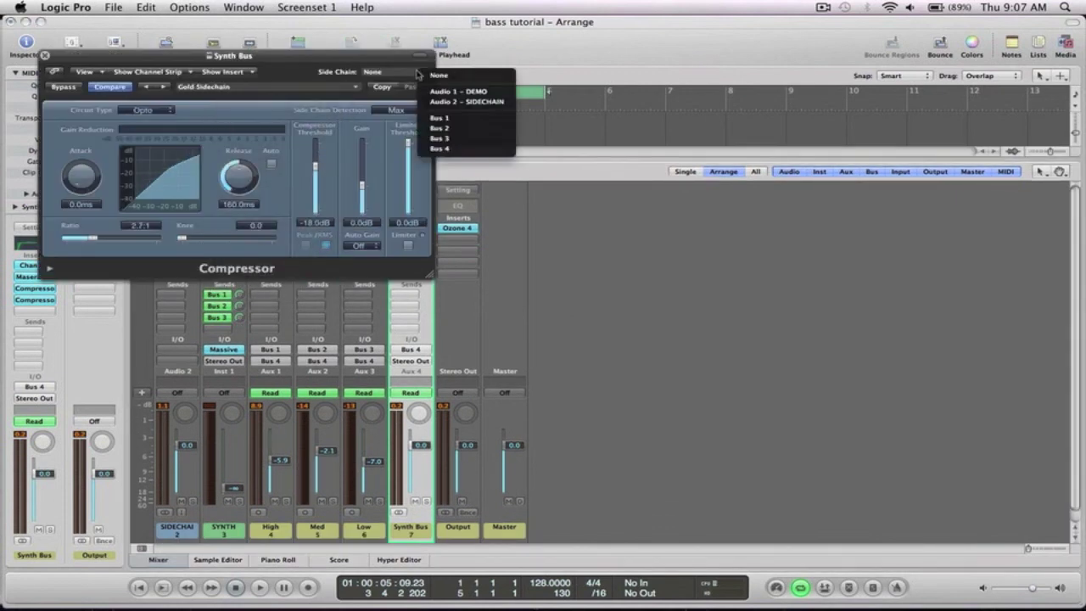
click(480, 102)
key(space)
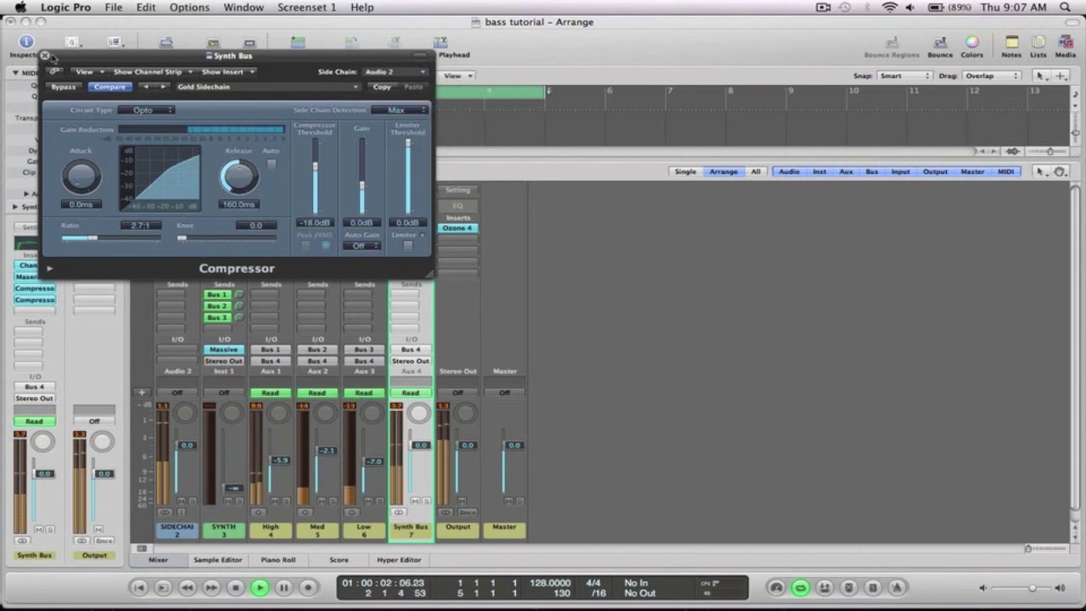
key(super+w)
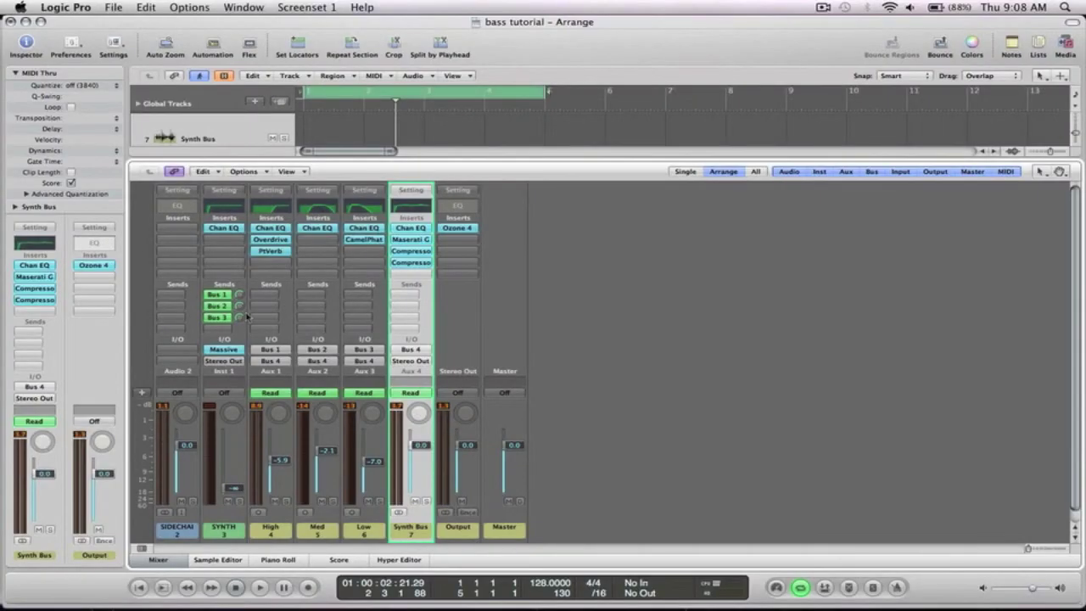
- Hide the mixer, duplicate the SYNTH track with its sends bypassed and its region copied to bar 5, and play the soloed duplicate
click(160, 561)
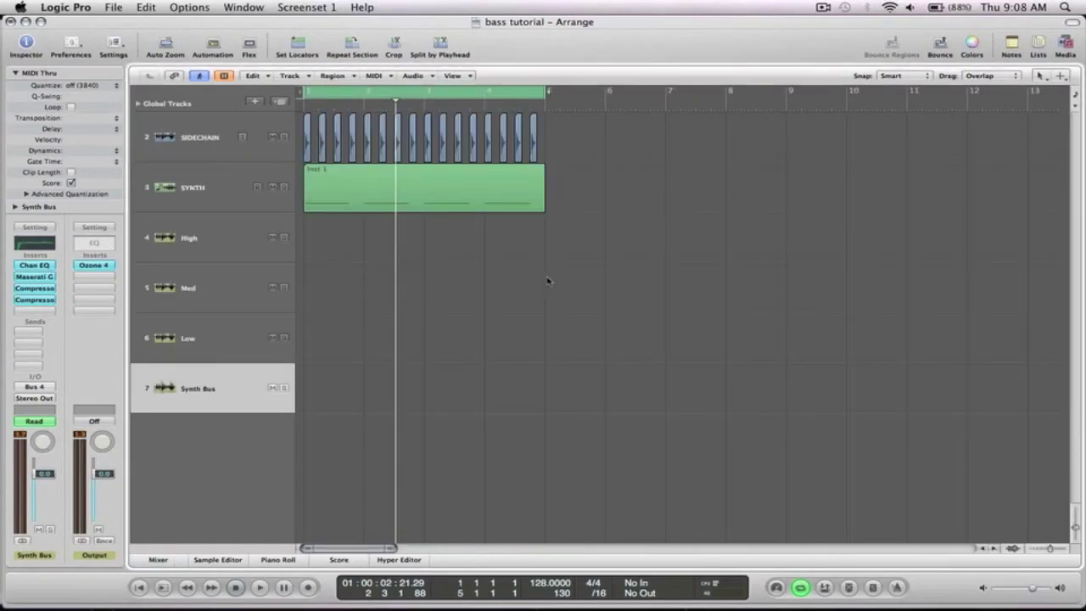
click(199, 187)
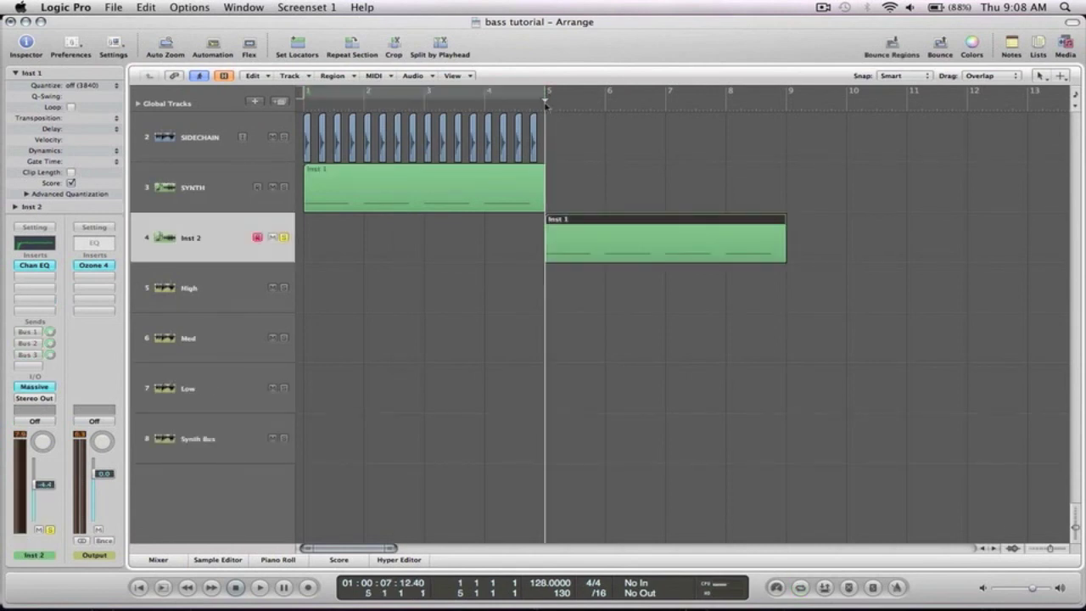
key(space)
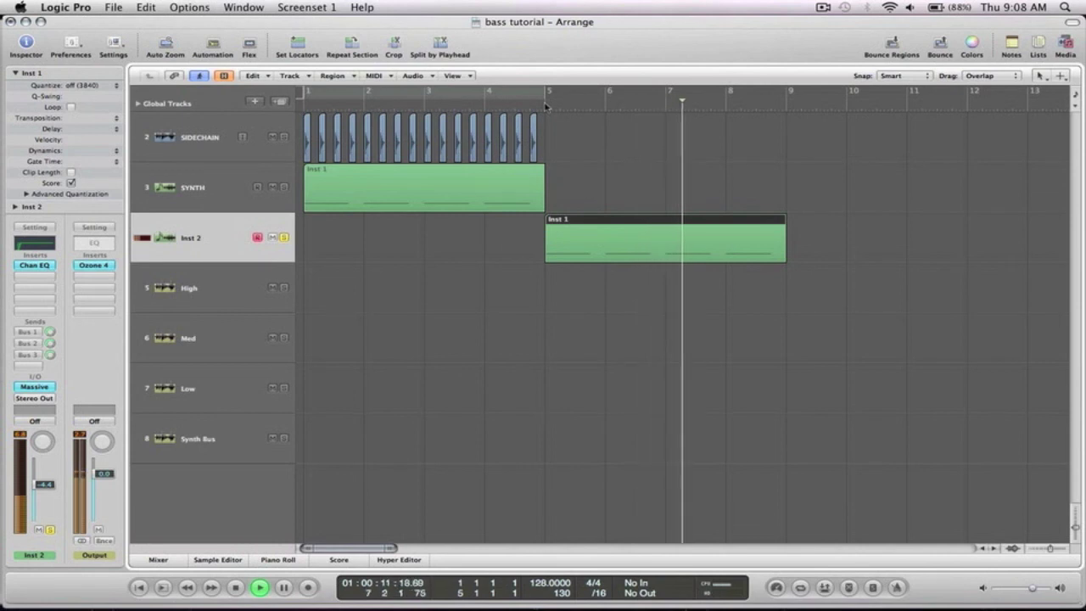
key(space)
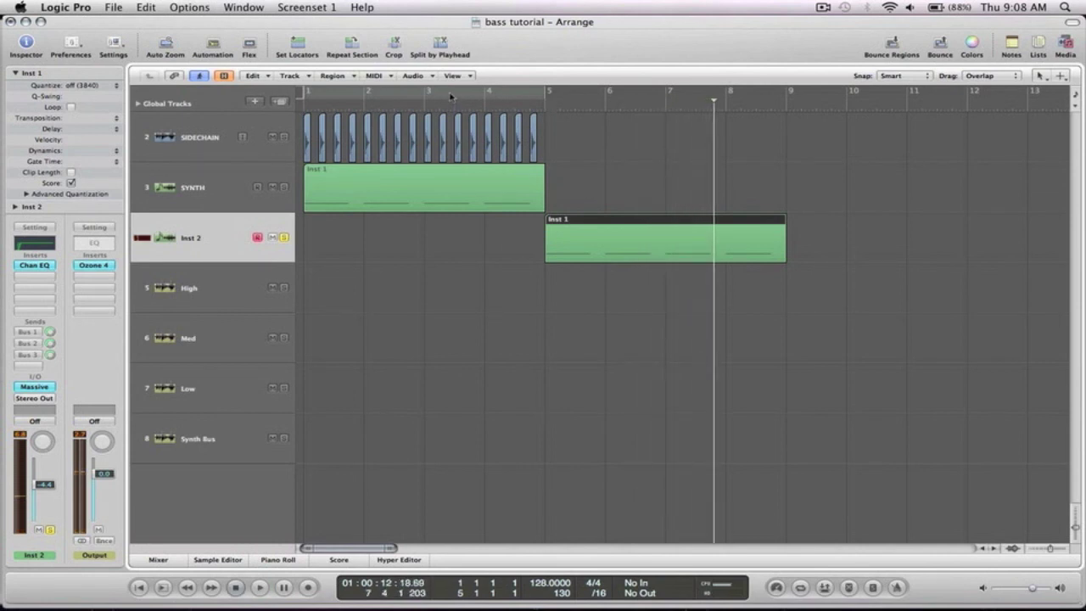
- Turn on the cycle over bars 1 to 5, unsolo Inst 2, play the processed bass loop for comparison, and deselect the copied region
click(449, 96)
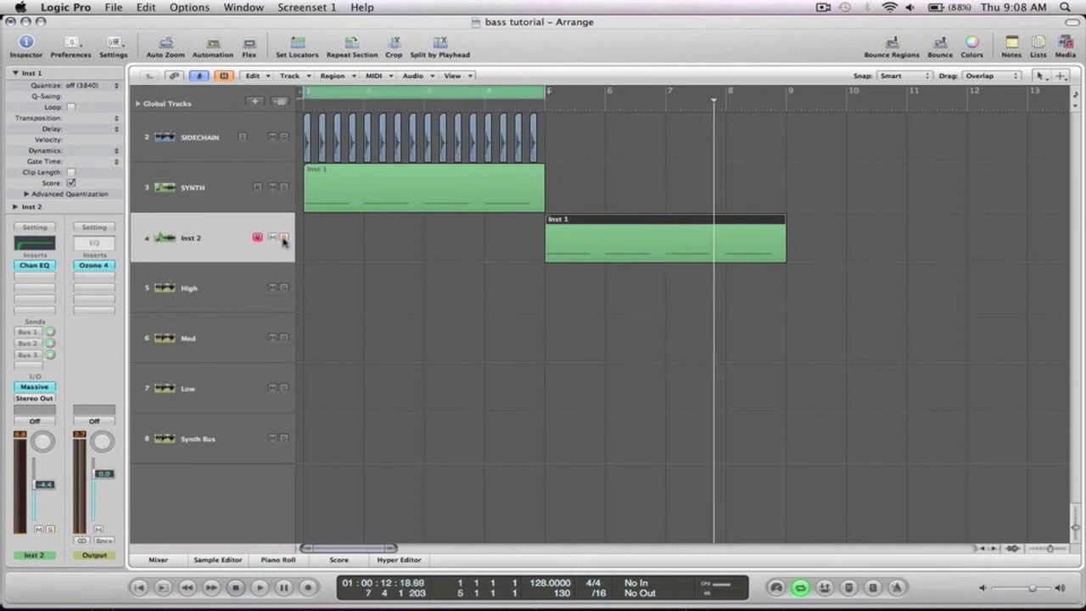
key(space)
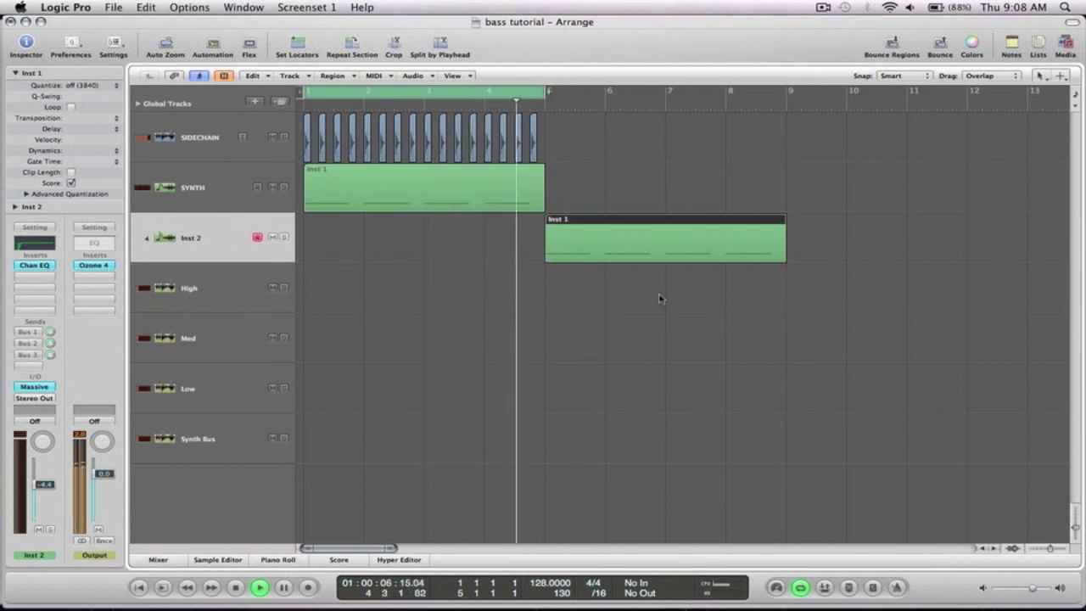
key(space)
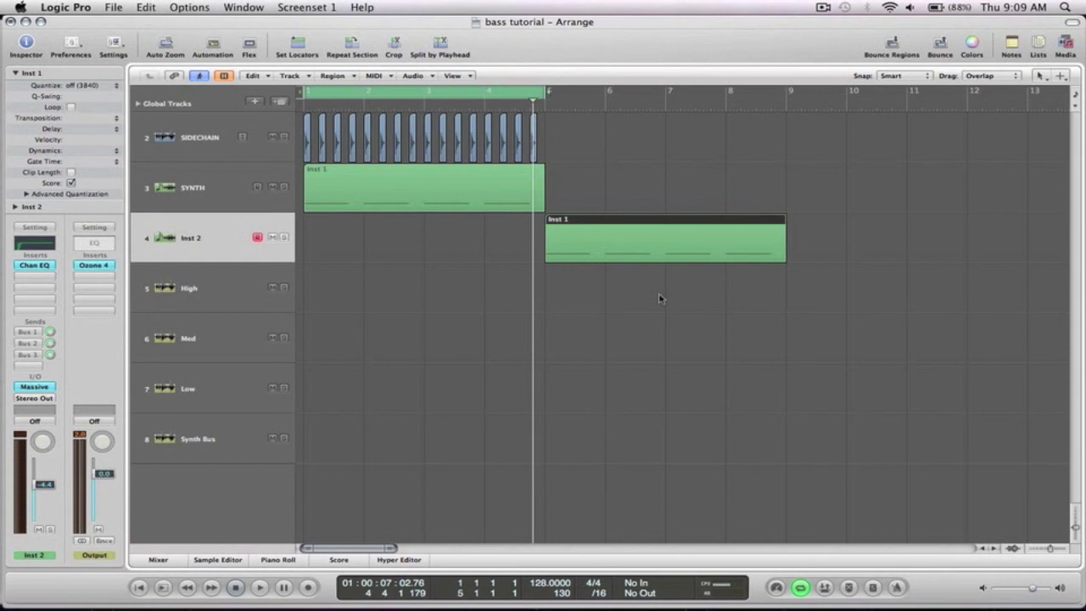
click(526, 347)
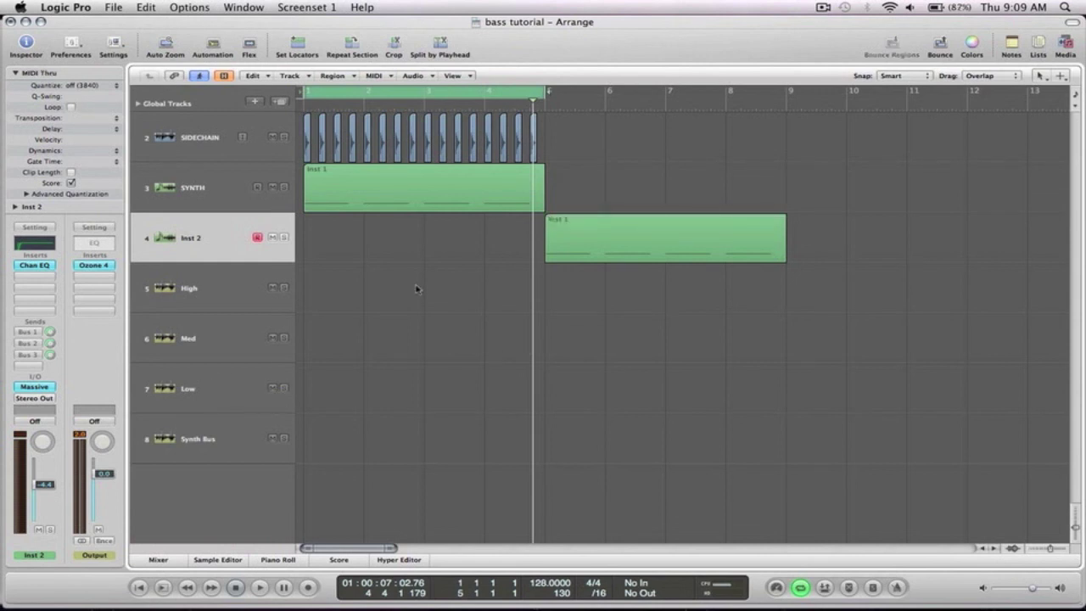